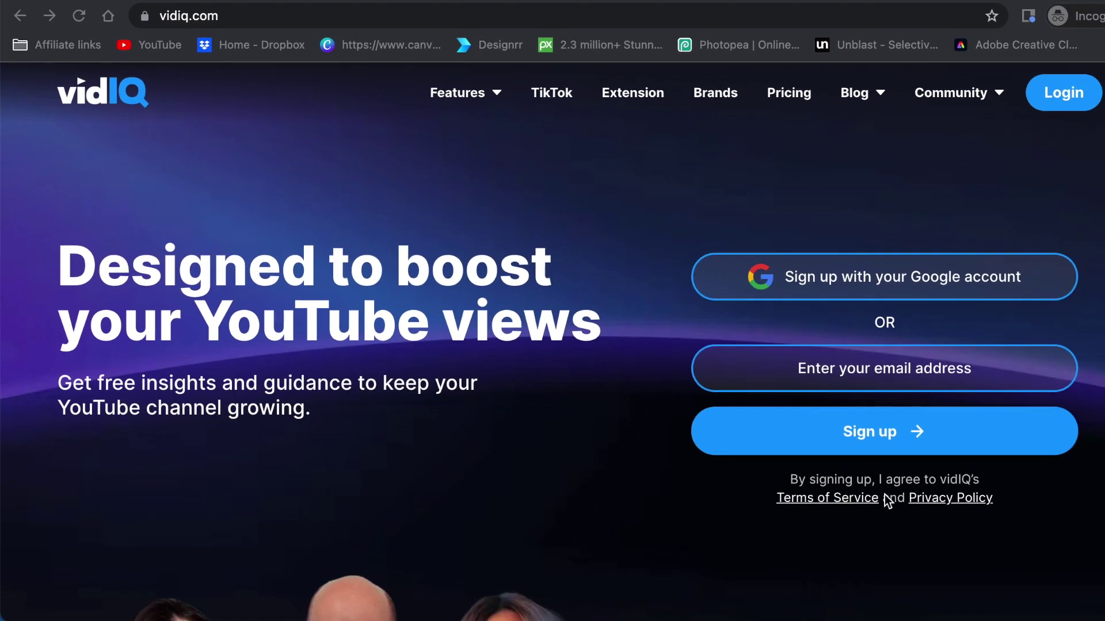
Sign up to vidIQ with Google and allow it to access the YouTube channel.
left_click(884, 285)
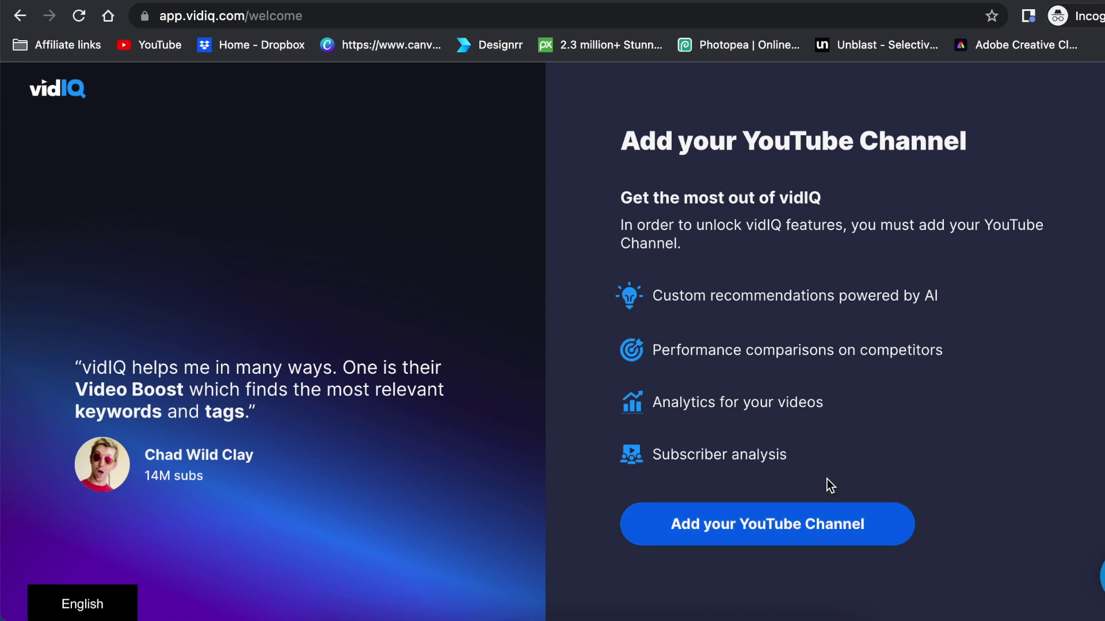
left_click(759, 526)
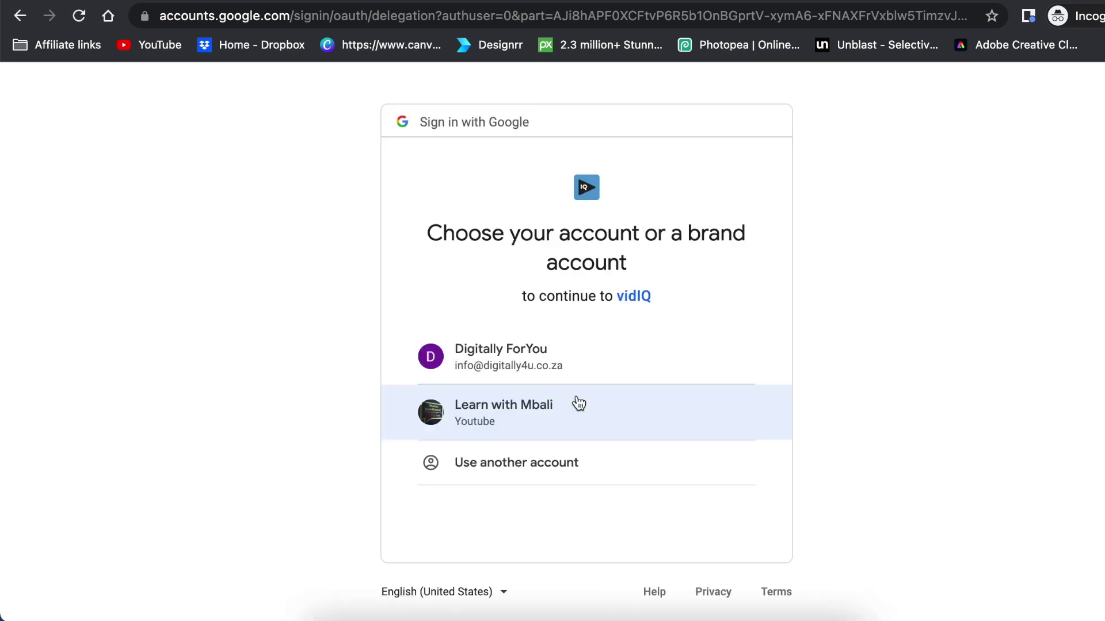
left_click(544, 411)
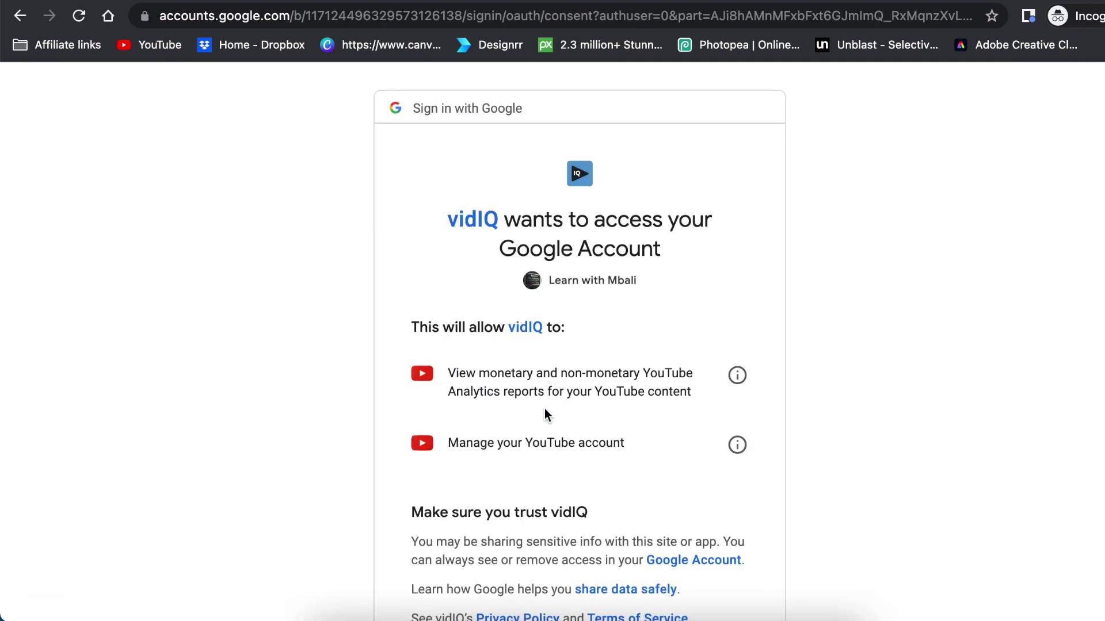
scroll(545, 415, "down", 5)
left_click(685, 498)
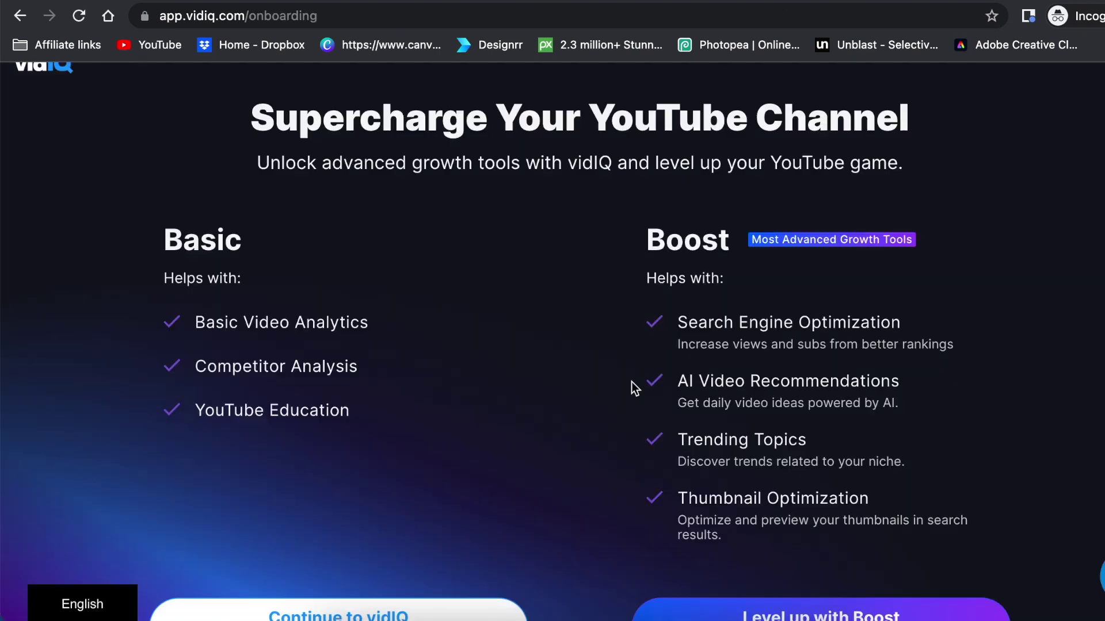
Skip the Boost offer and continue to vidIQ on the free Basic plan.
scroll(636, 387, "down", 3)
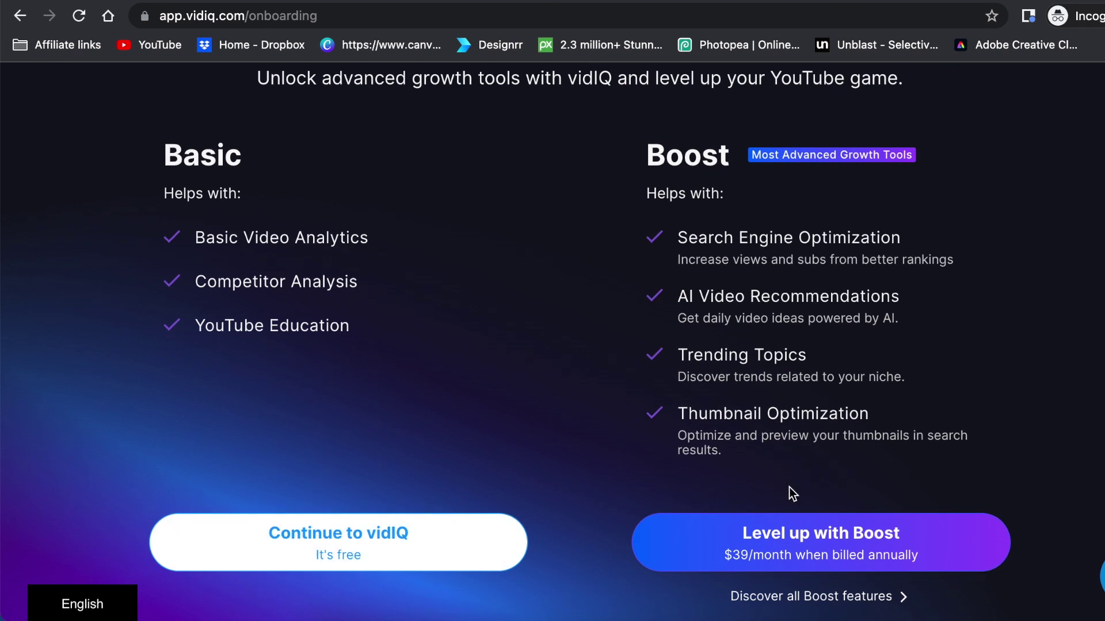
scroll(783, 495, "down", 1)
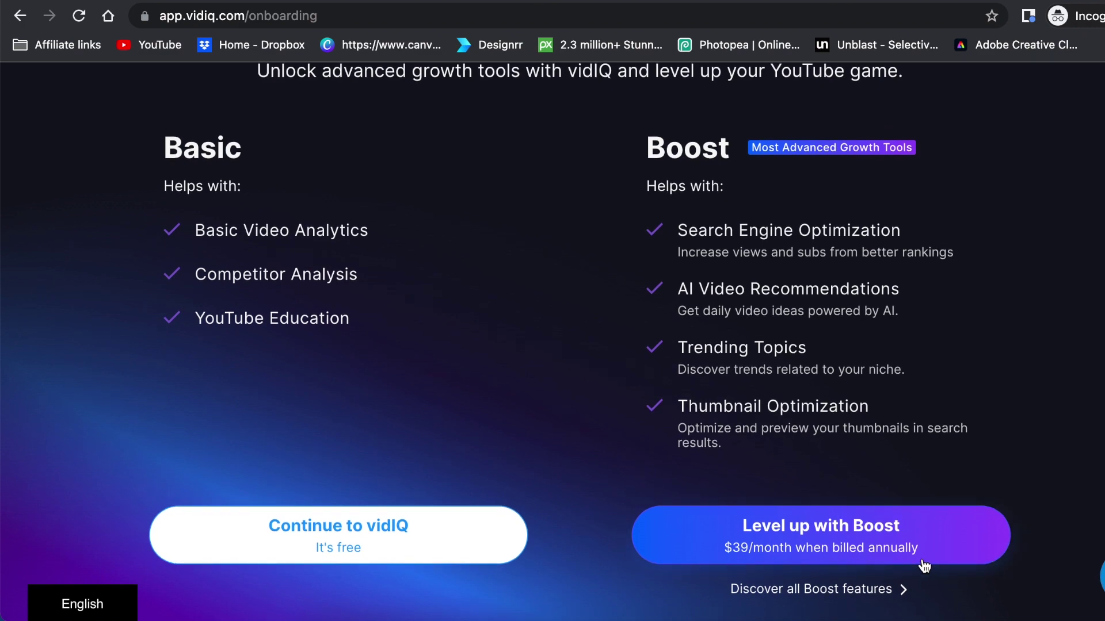
scroll(921, 567, "down", 2)
left_click(389, 511)
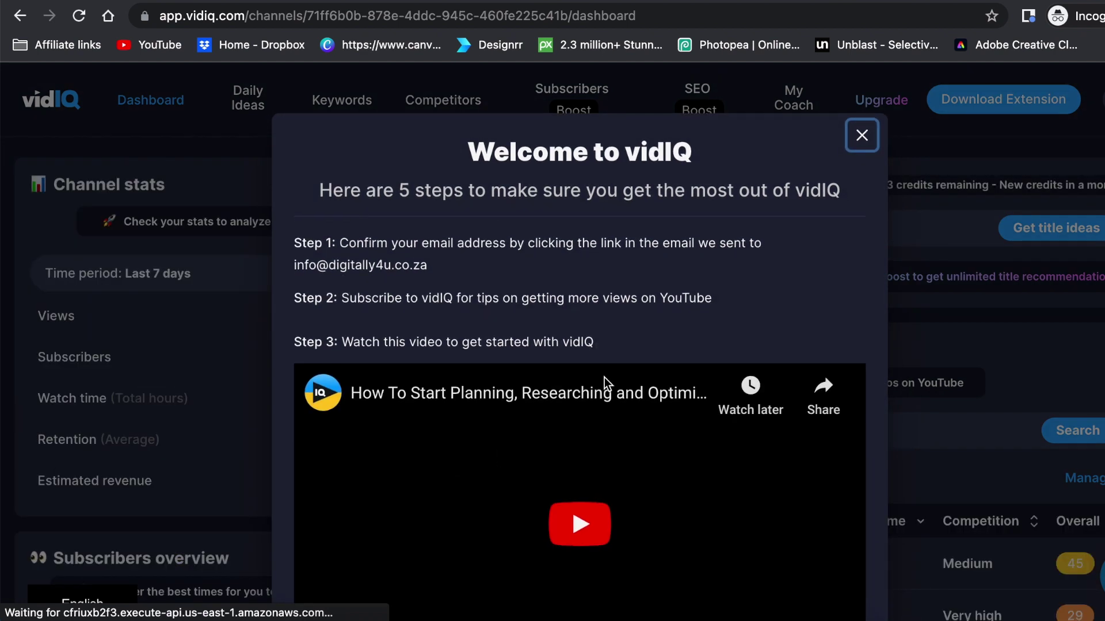
Look over the Welcome to vidIQ steps window, then dismiss it.
scroll(604, 377, "down", 2)
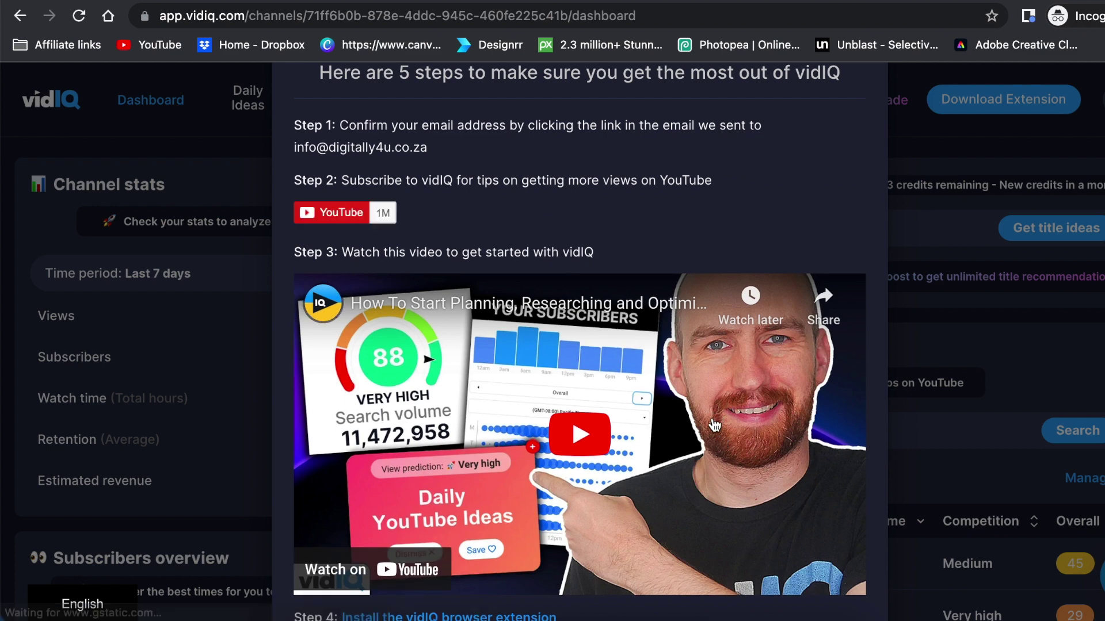
scroll(715, 426, "up", 2)
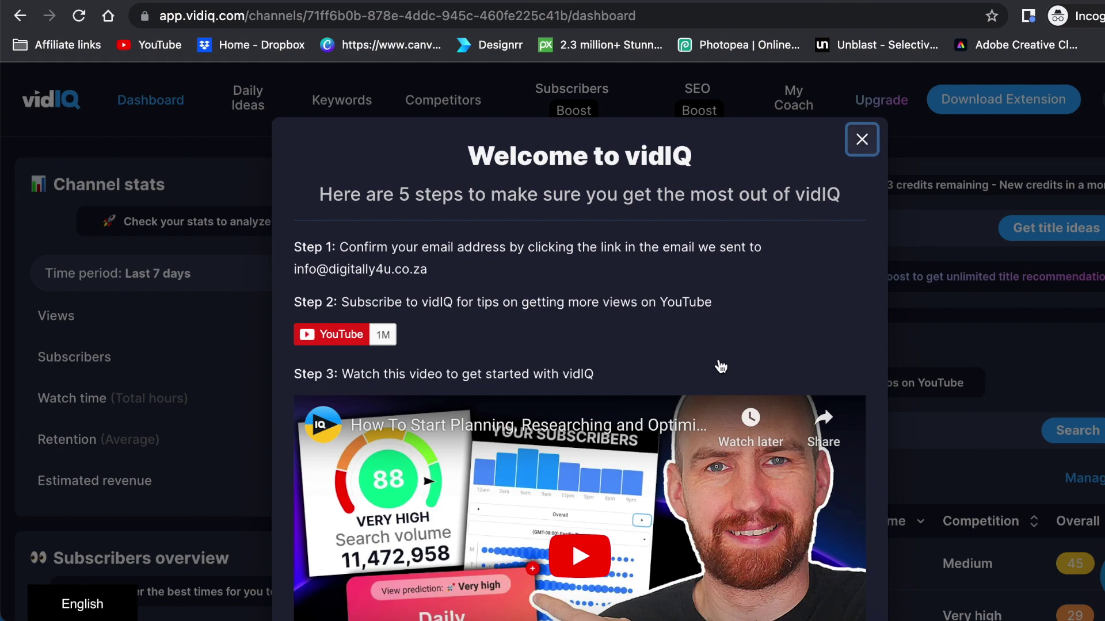
key("Escape")
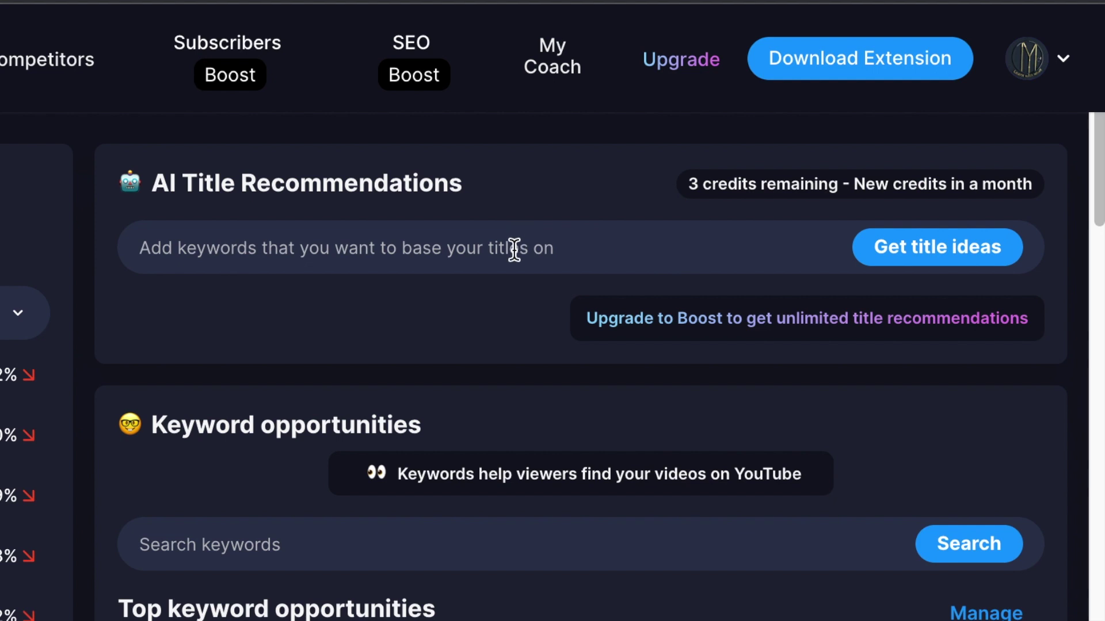
Scroll through the dashboard's Keyword opportunities, Competitors and channel sections.
scroll(473, 305, "down", 1)
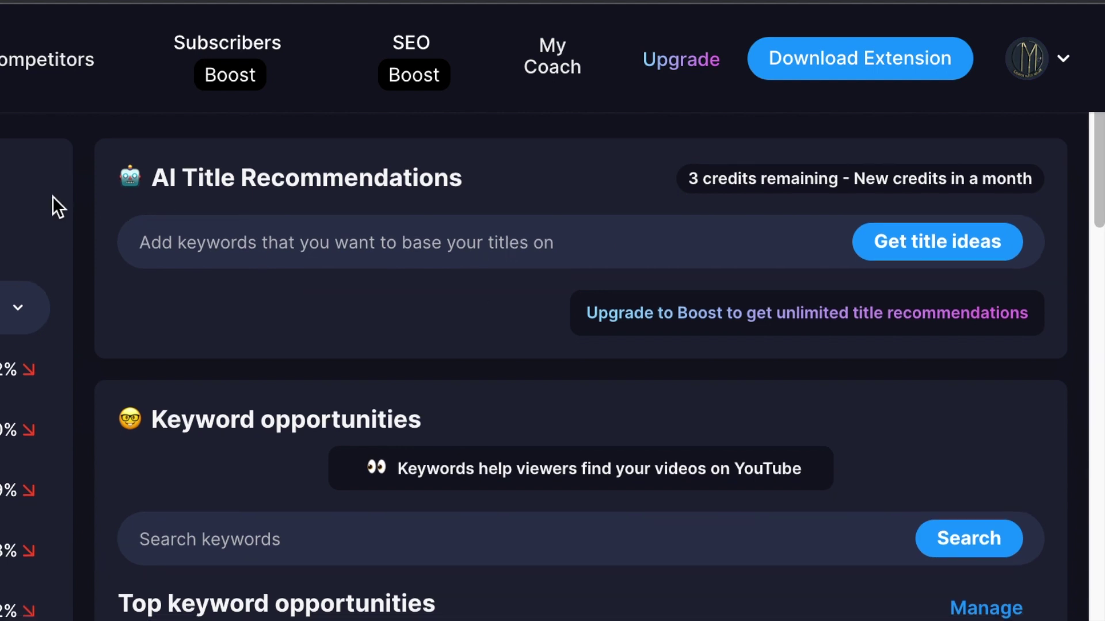
scroll(723, 358, "down", 3)
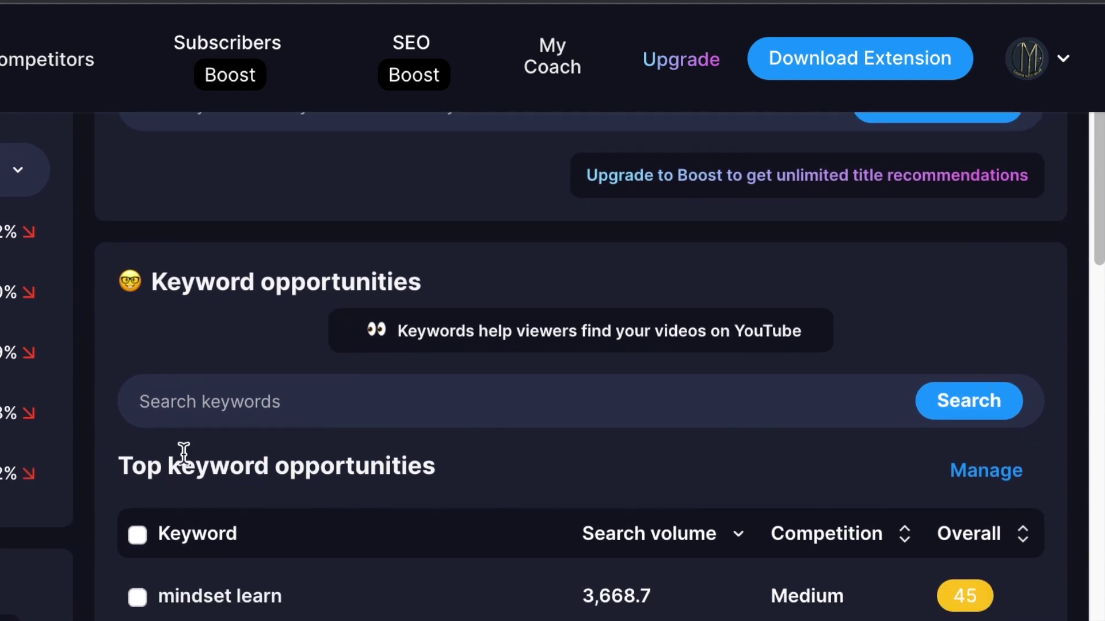
scroll(183, 453, "down", 3)
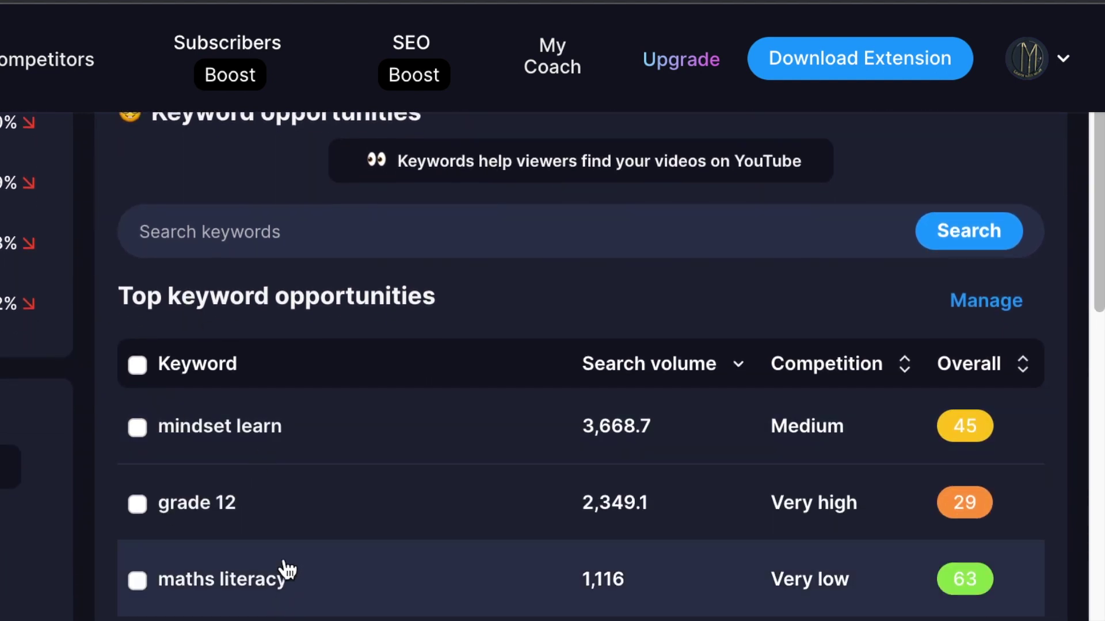
scroll(291, 602, "down", 2)
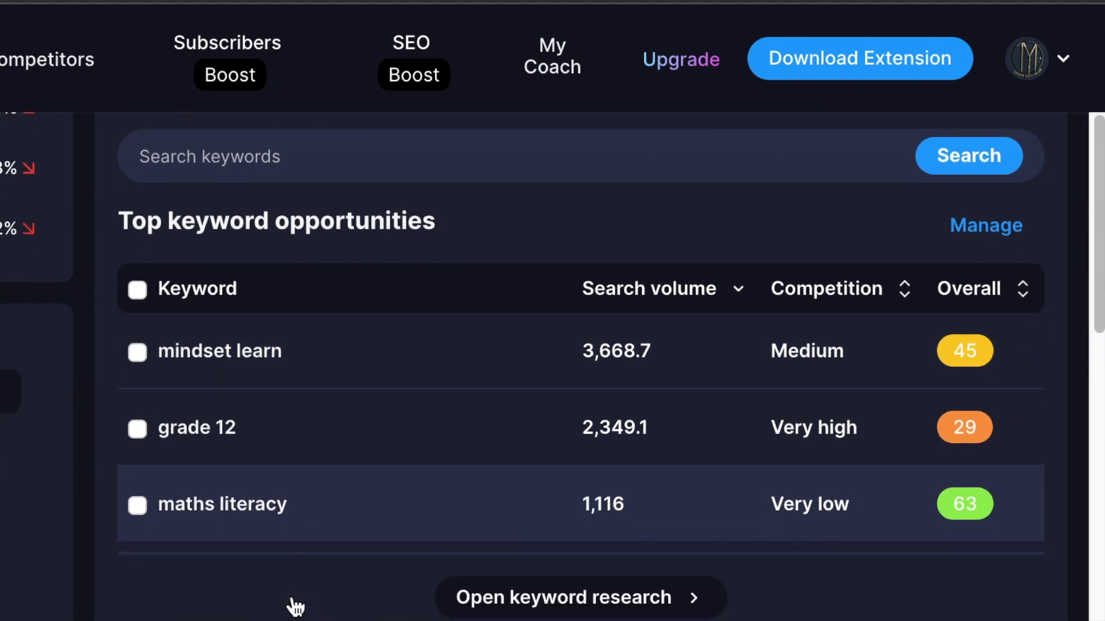
scroll(295, 606, "down", 2)
scroll(291, 594, "down", 1)
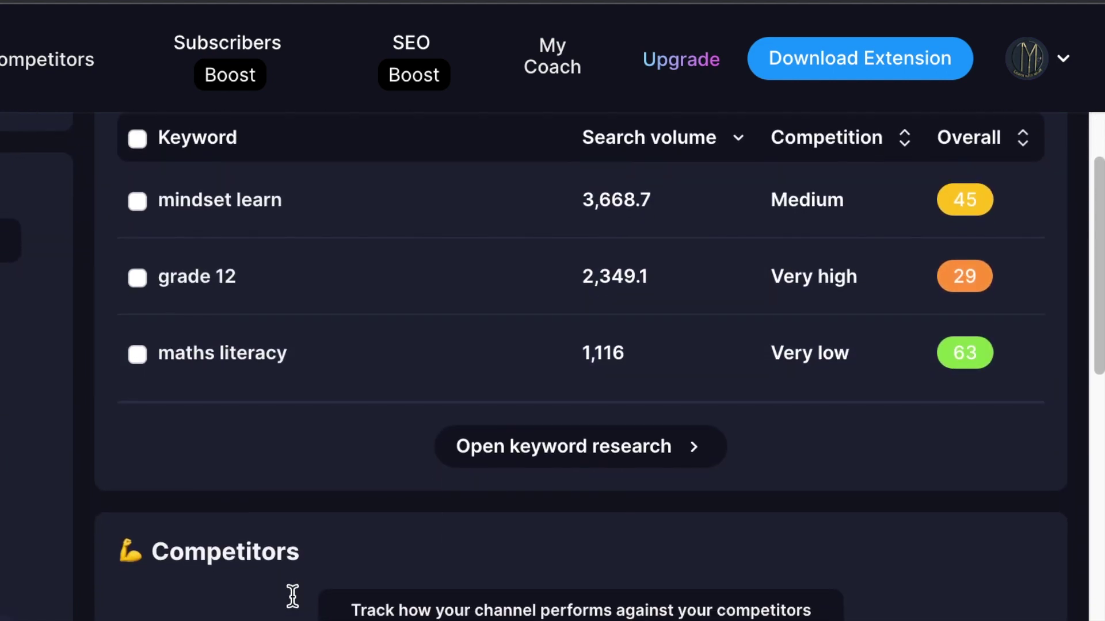
scroll(291, 598, "down", 3)
scroll(298, 541, "down", 1)
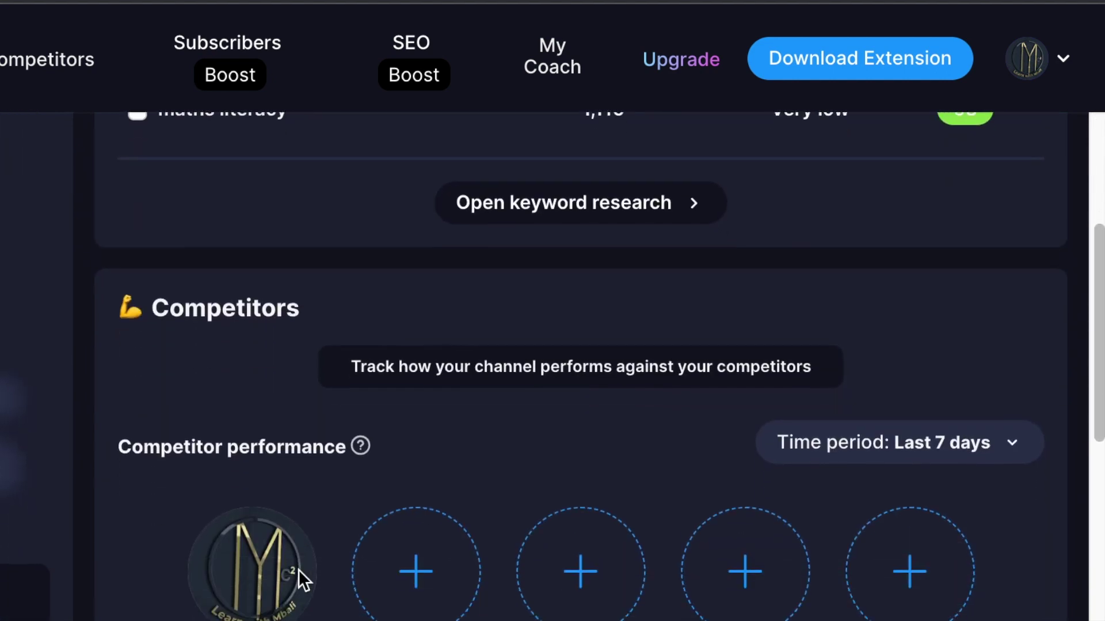
scroll(298, 570, "down", 1)
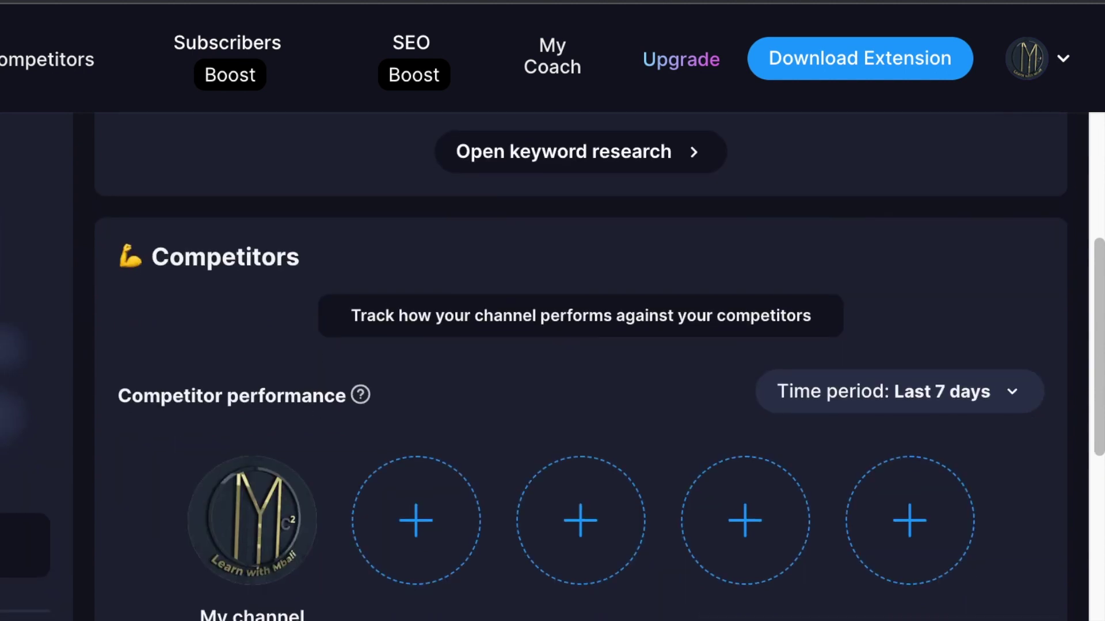
scroll(666, 584, "down", 3)
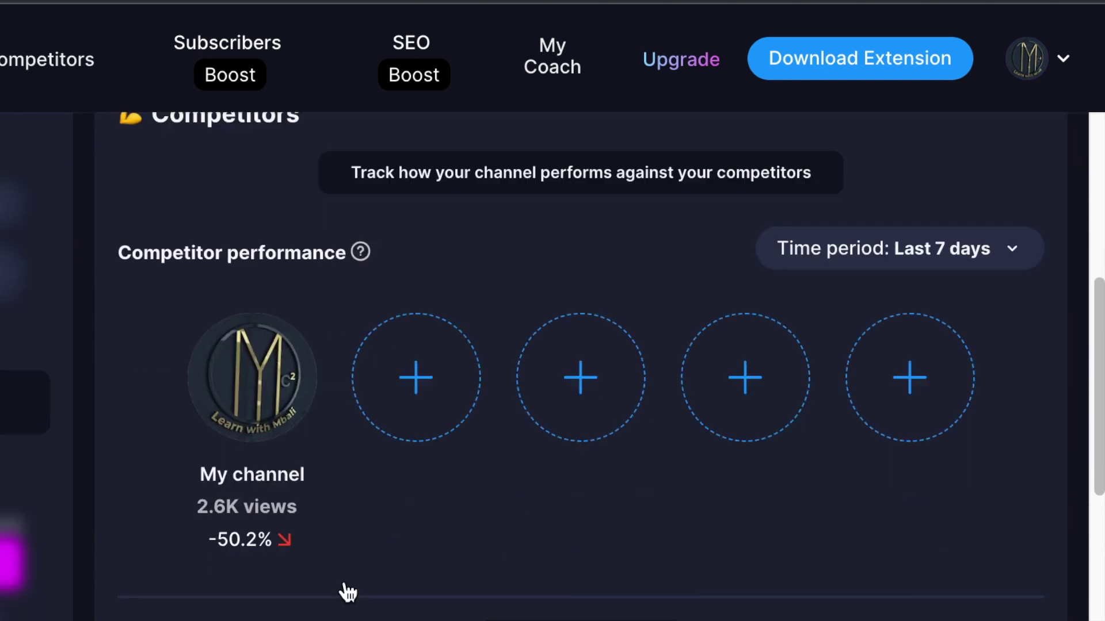
scroll(339, 590, "down", 1)
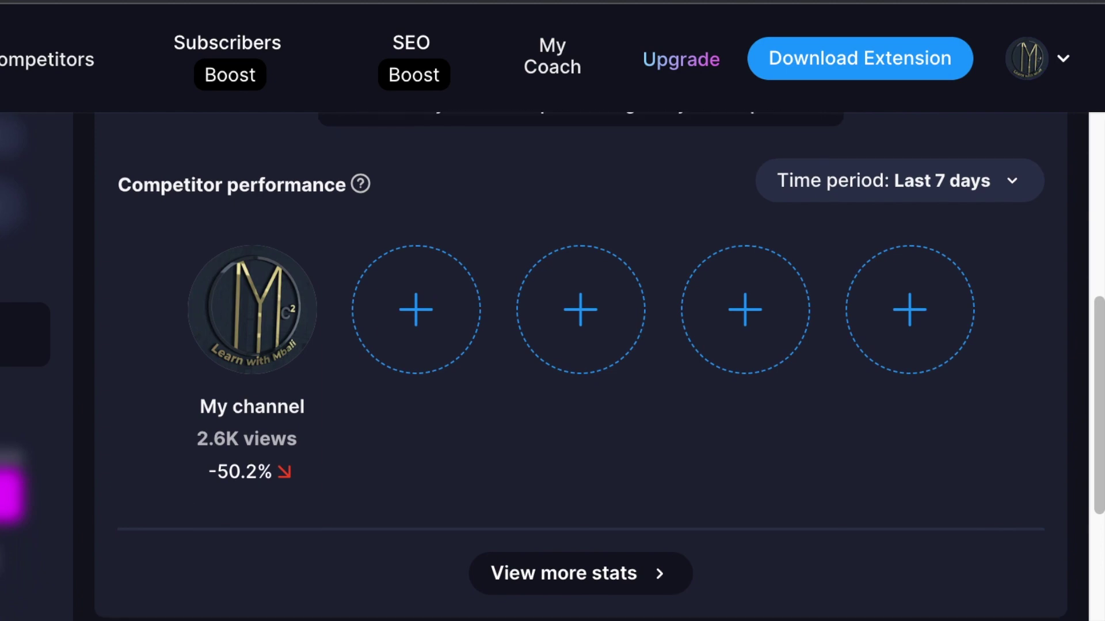
scroll(446, 597, "down", 2)
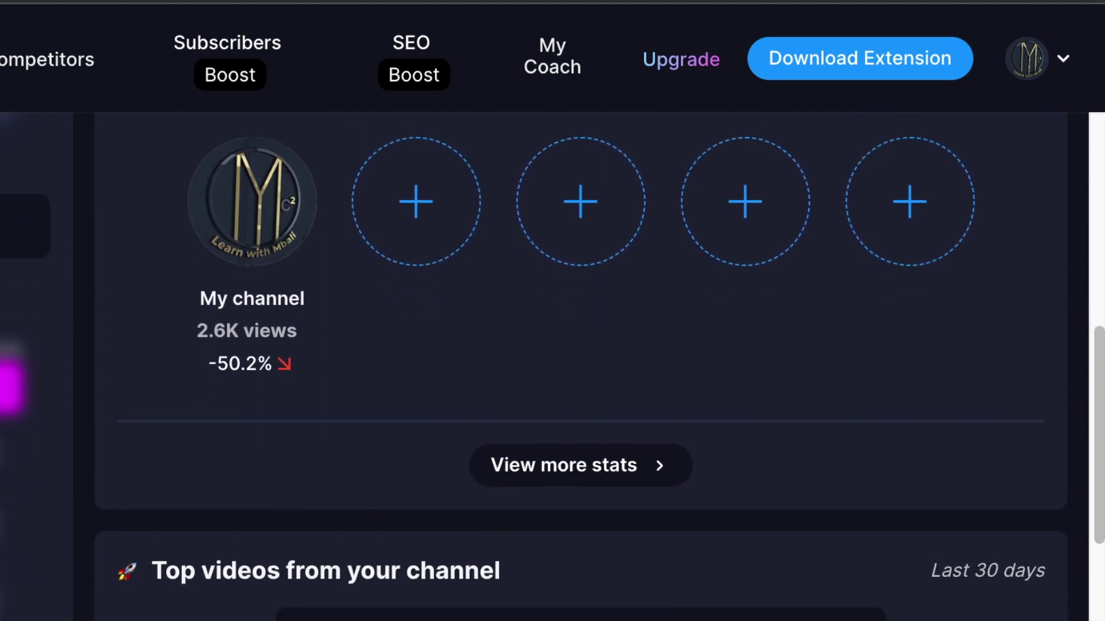
scroll(552, 369, "down", 4)
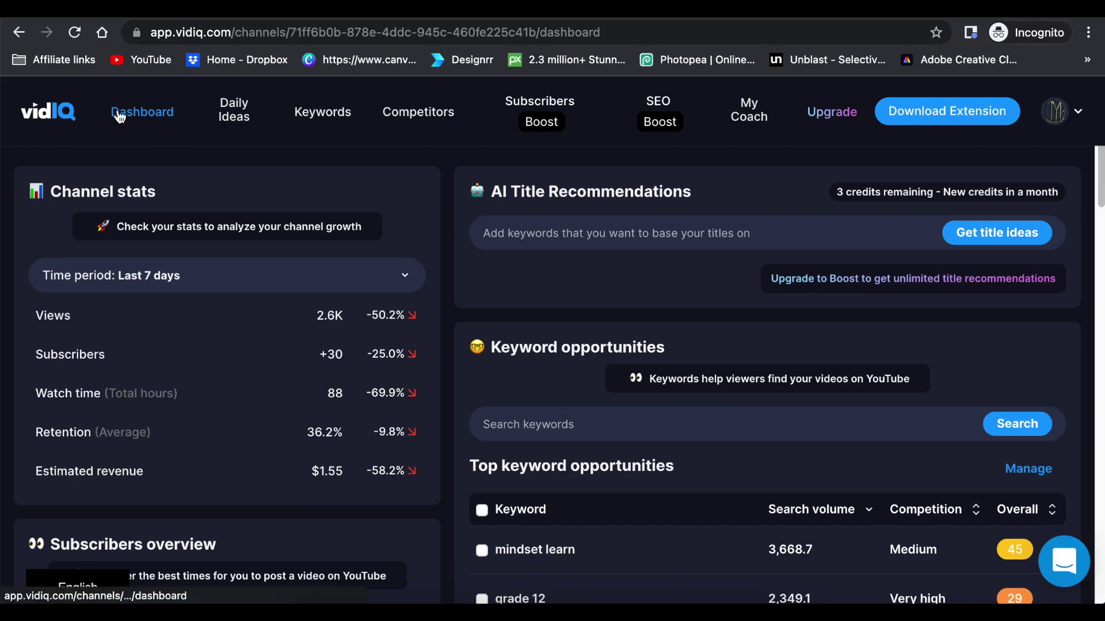
In Daily ideas, dismiss Polynomials, save 'class 12 biology cbse paper' and view Saved ideas.
left_click(233, 113)
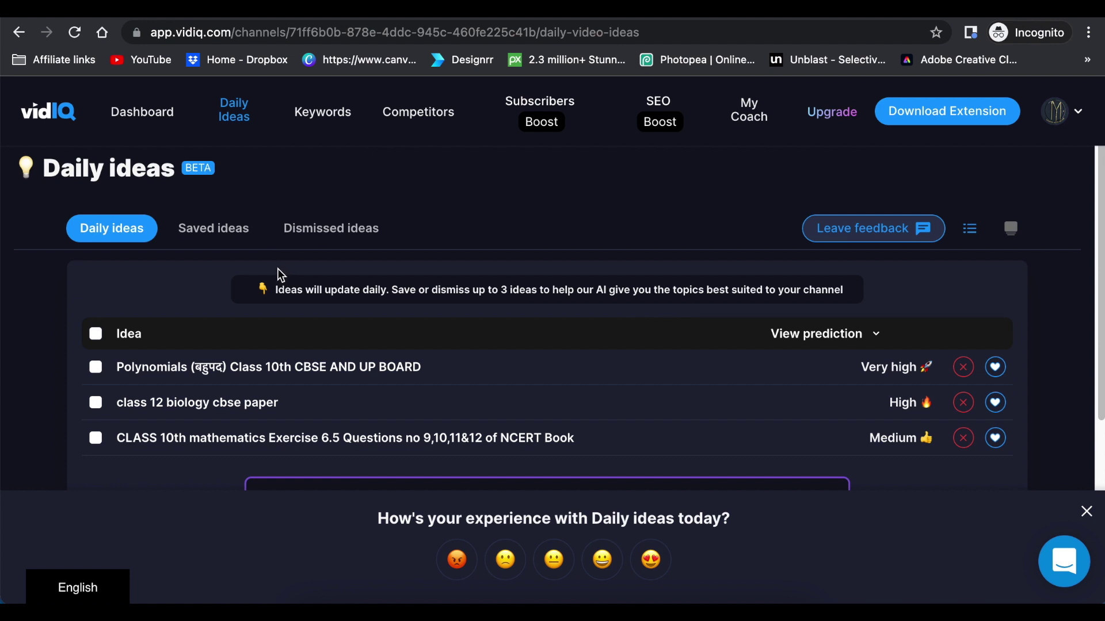
scroll(281, 274, "down", 1)
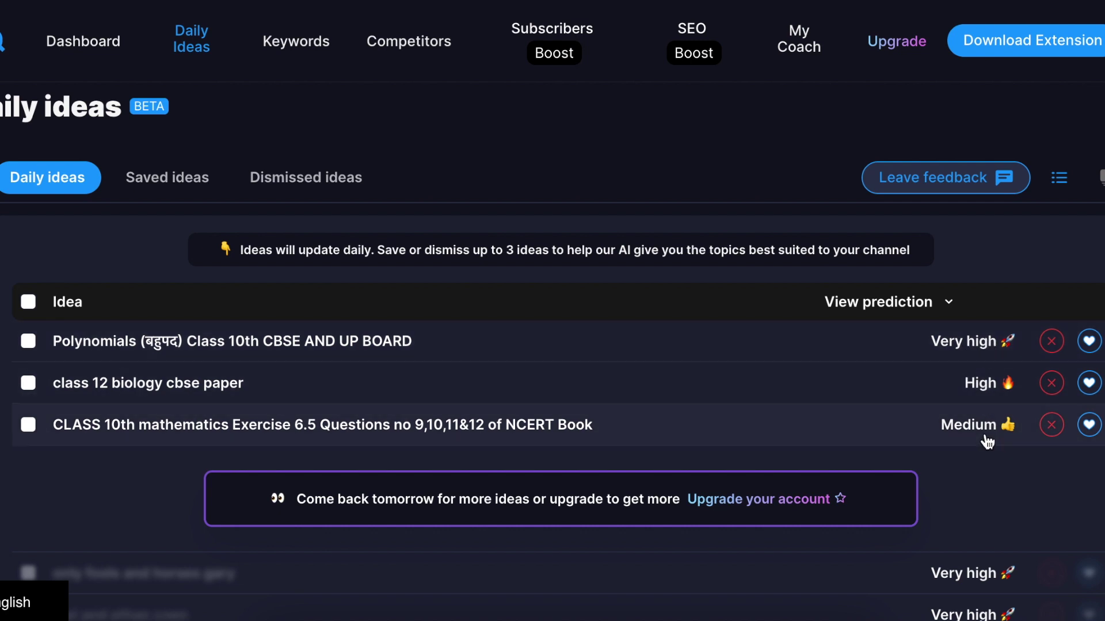
left_click(1051, 342)
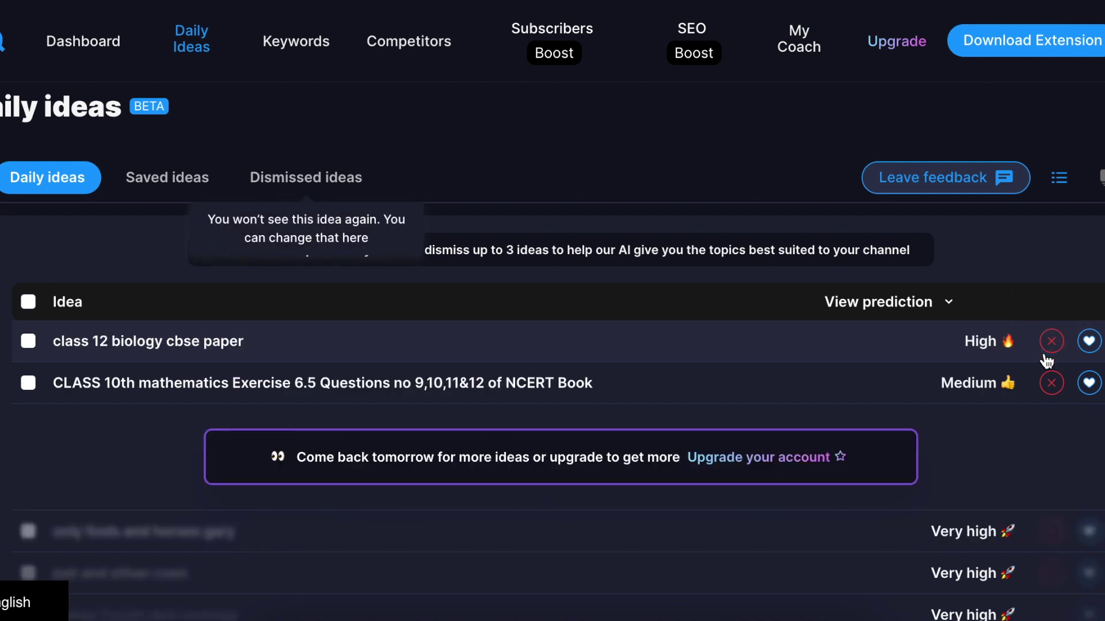
left_click(1089, 342)
left_click(1087, 347)
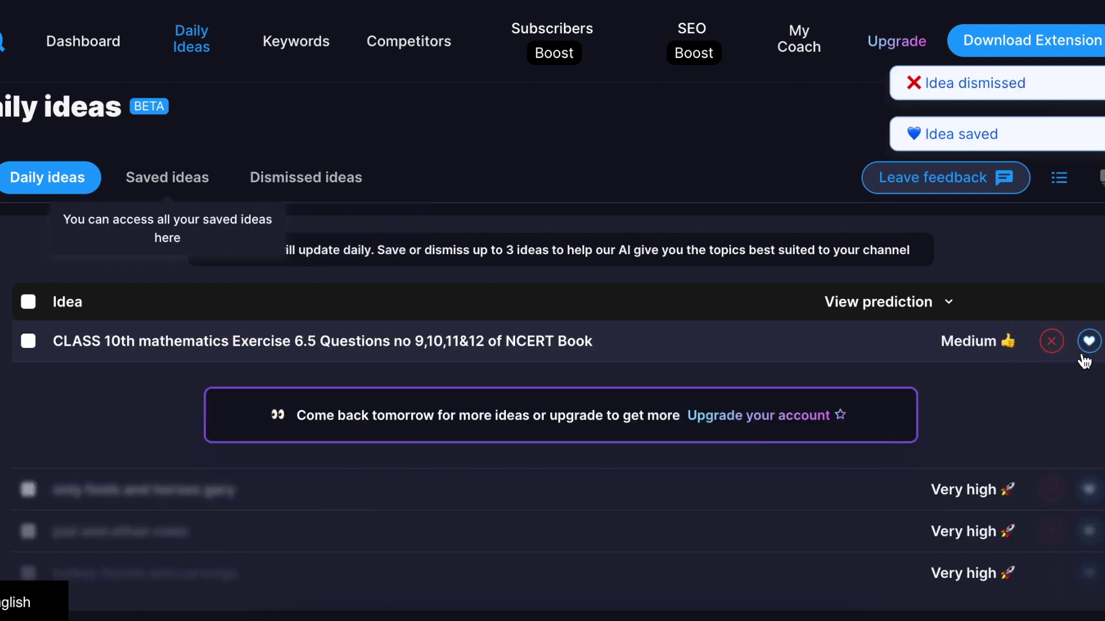
left_click(148, 176)
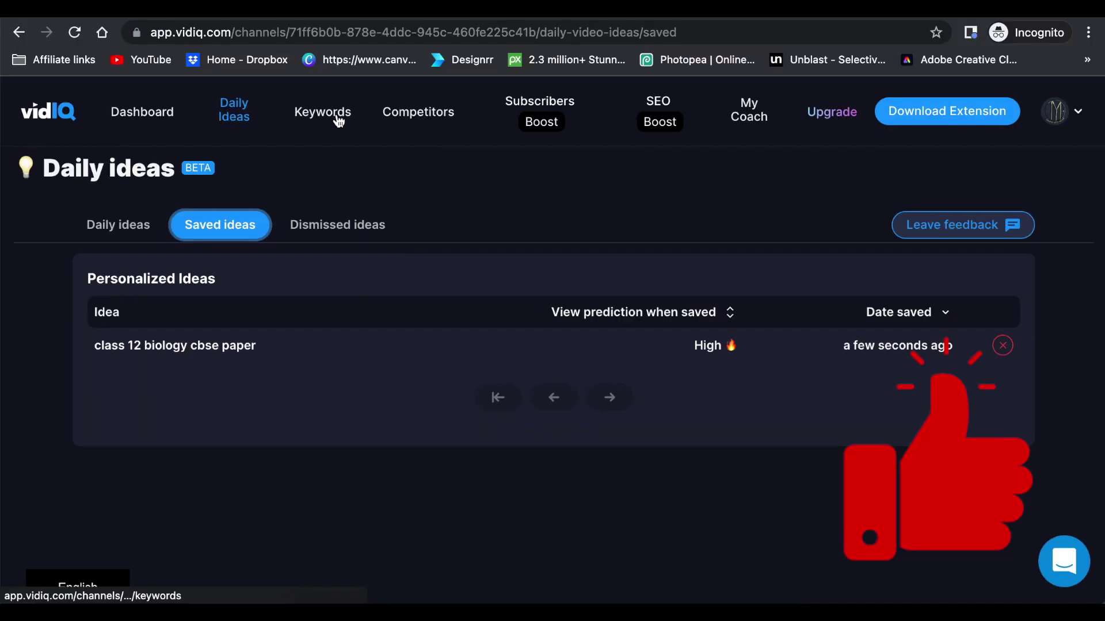
Run a keyword search for 'asymtote' in the Keywords tool.
left_click(312, 48)
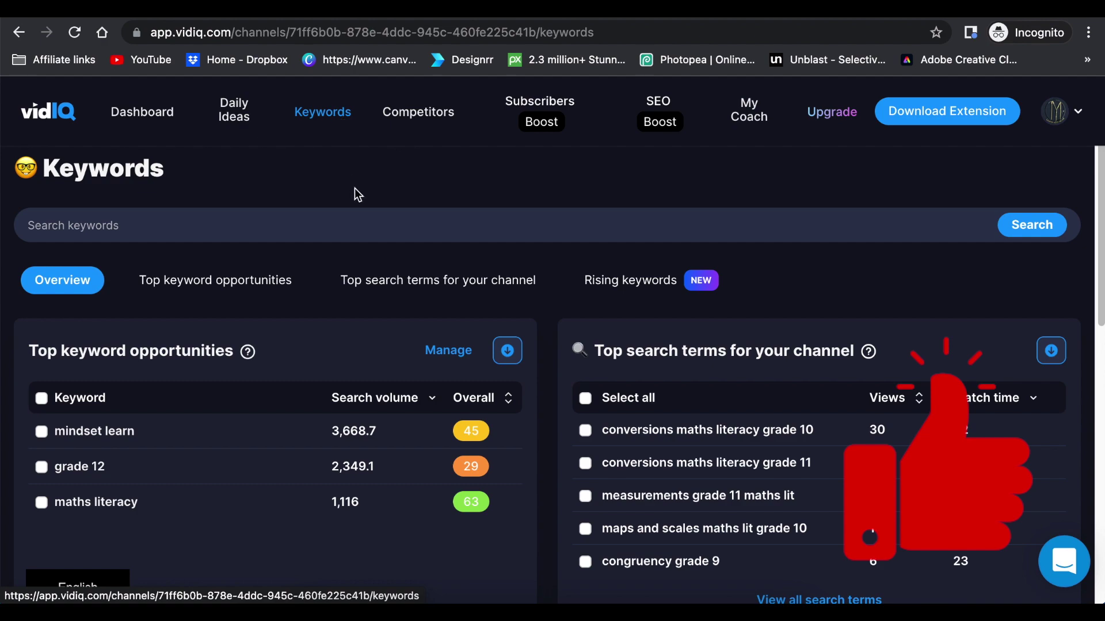
scroll(122, 216, "down", 1)
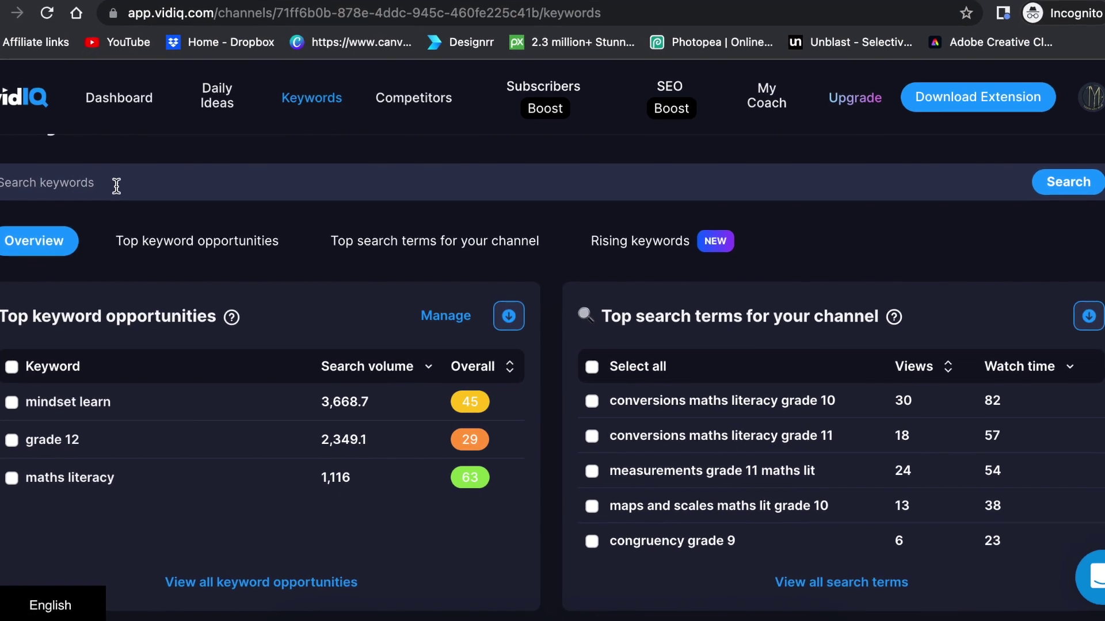
mouse_move(330, 396)
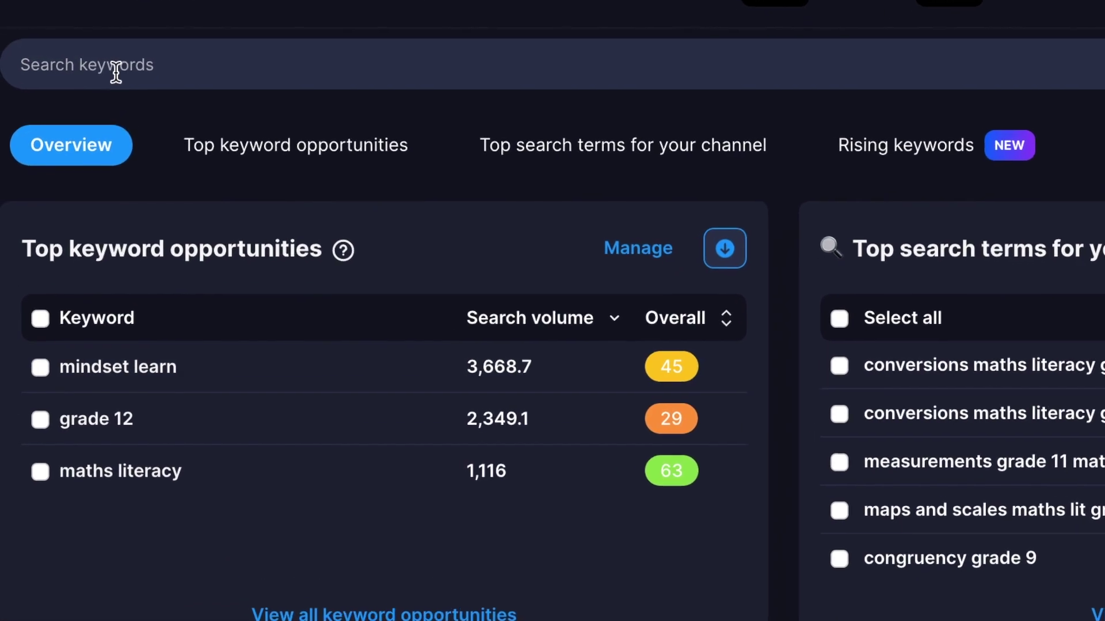
left_click(135, 108)
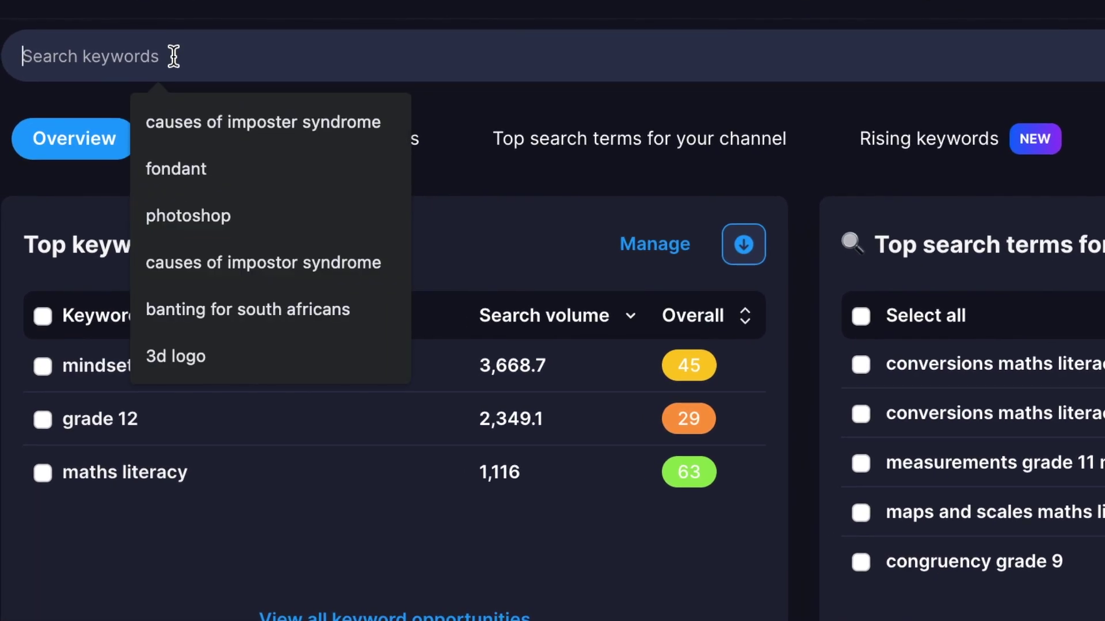
type("asy")
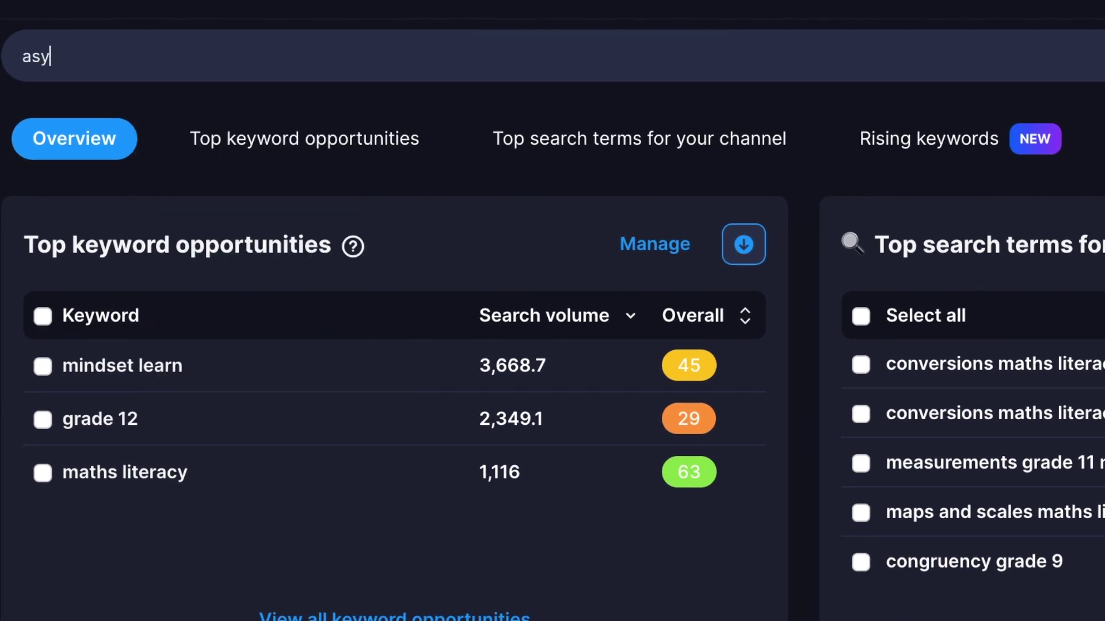
type("mtote")
key("Return")
Show related keywords for asymtote, such as vertical asymtote and horizontal asymtote.
scroll(217, 154, "down", 2)
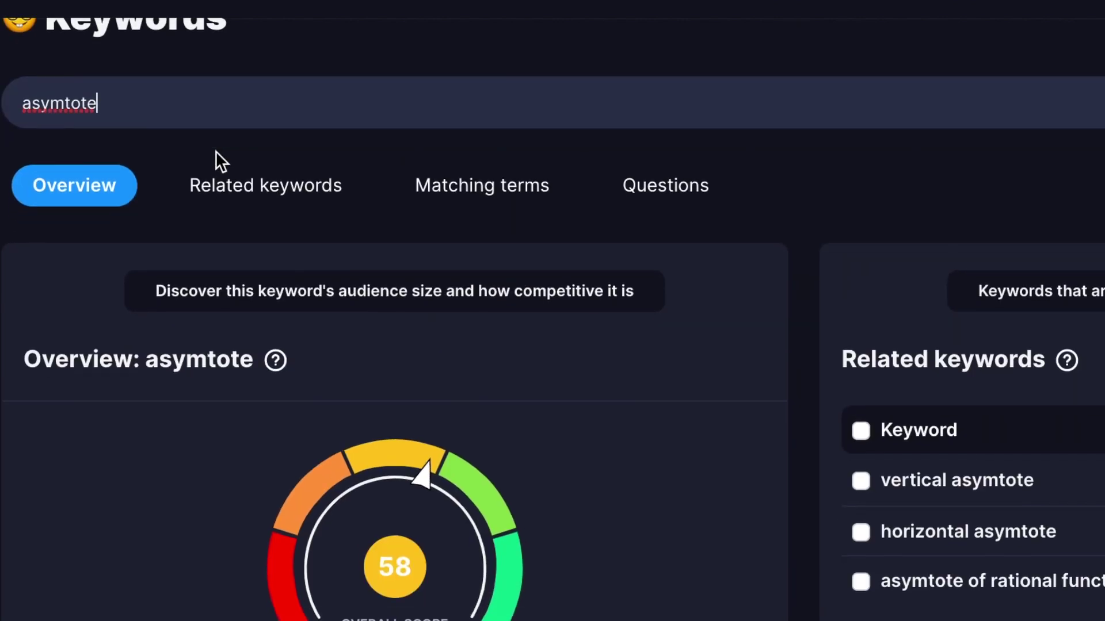
scroll(216, 150, "down", 1)
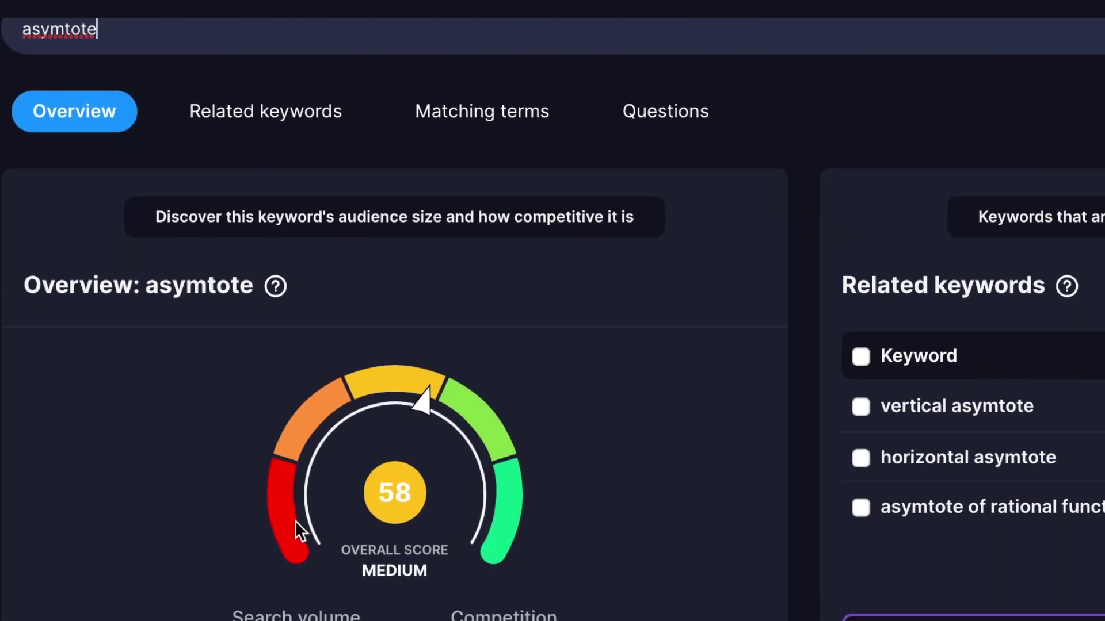
scroll(296, 526, "down", 2)
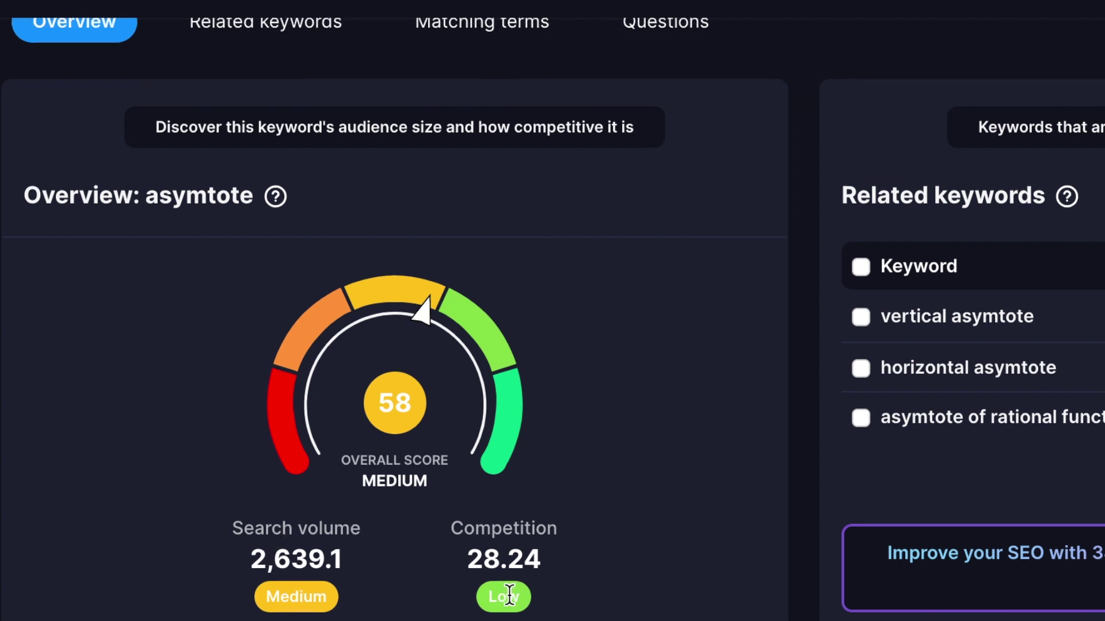
scroll(510, 582, "up", 4)
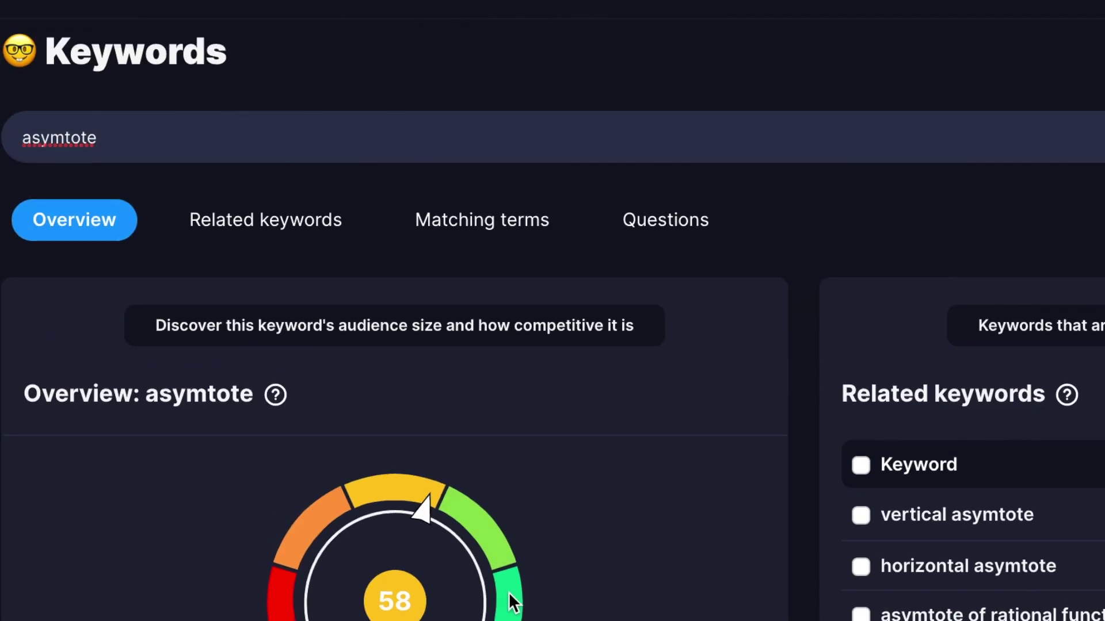
left_click(305, 236)
scroll(303, 267, "down", 5)
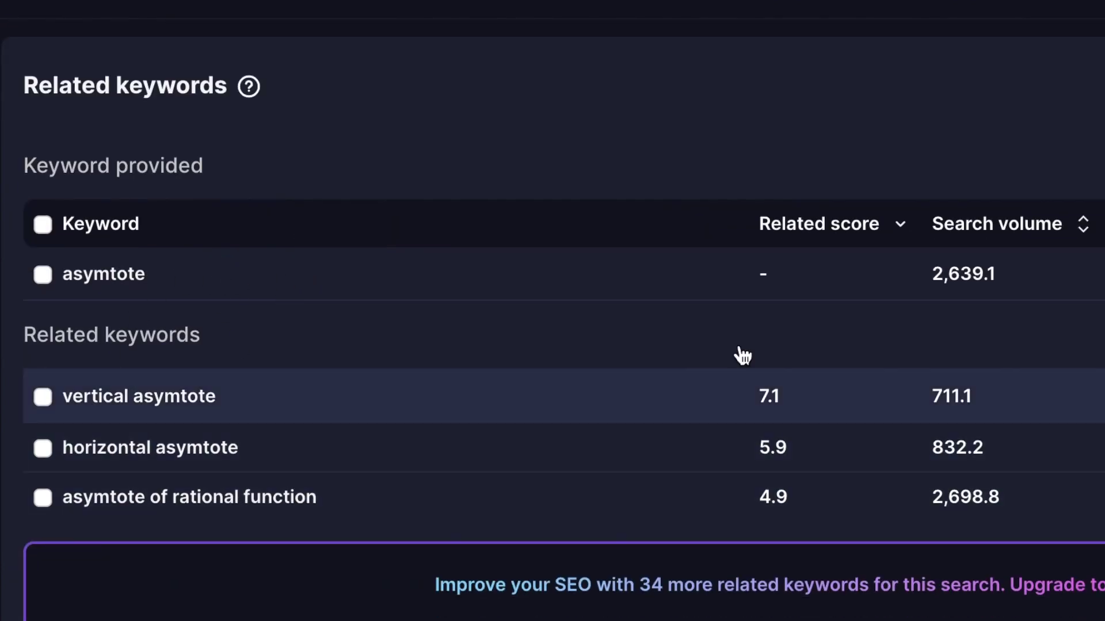
scroll(562, 404, "up", 5)
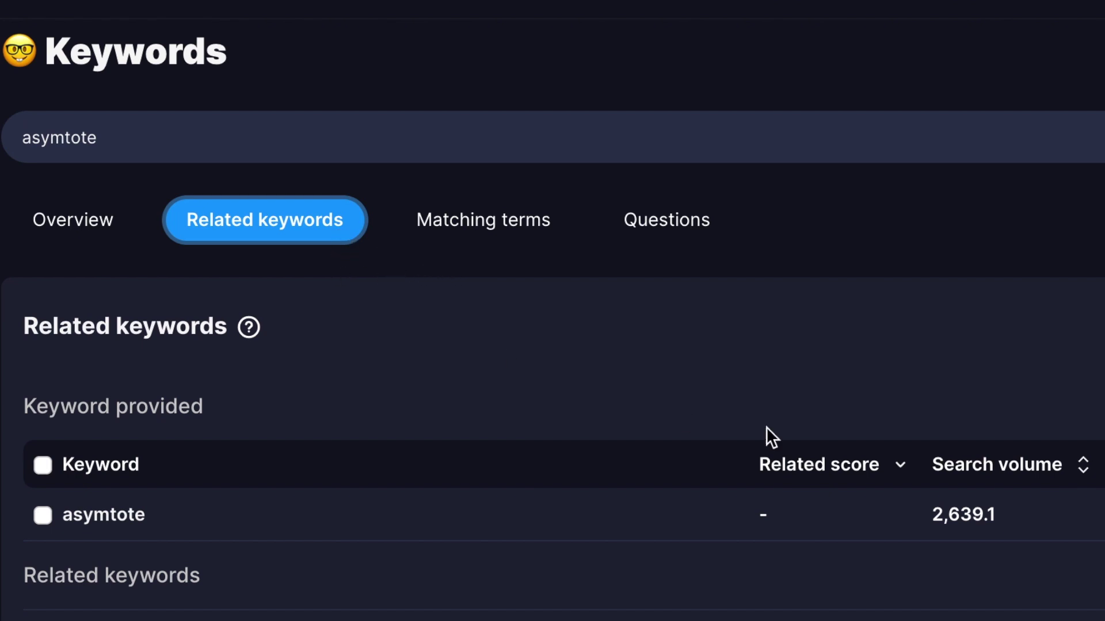
scroll(744, 568, "down", 1)
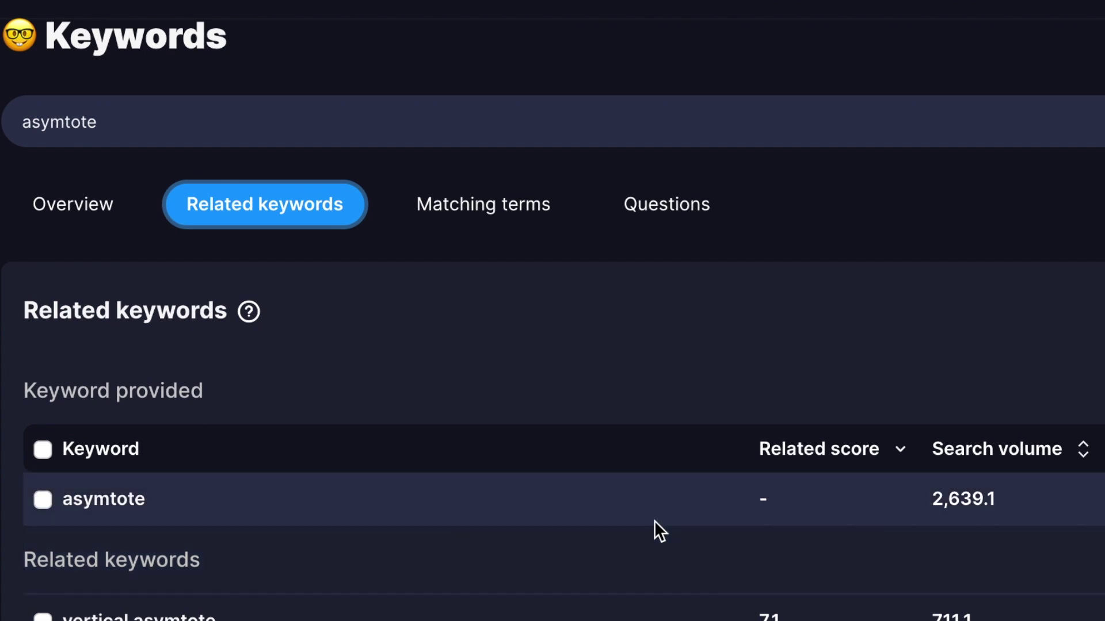
Glance at the Competitors overview, then show the browser's installed extensions list in YouTube Studio.
left_click(510, 42)
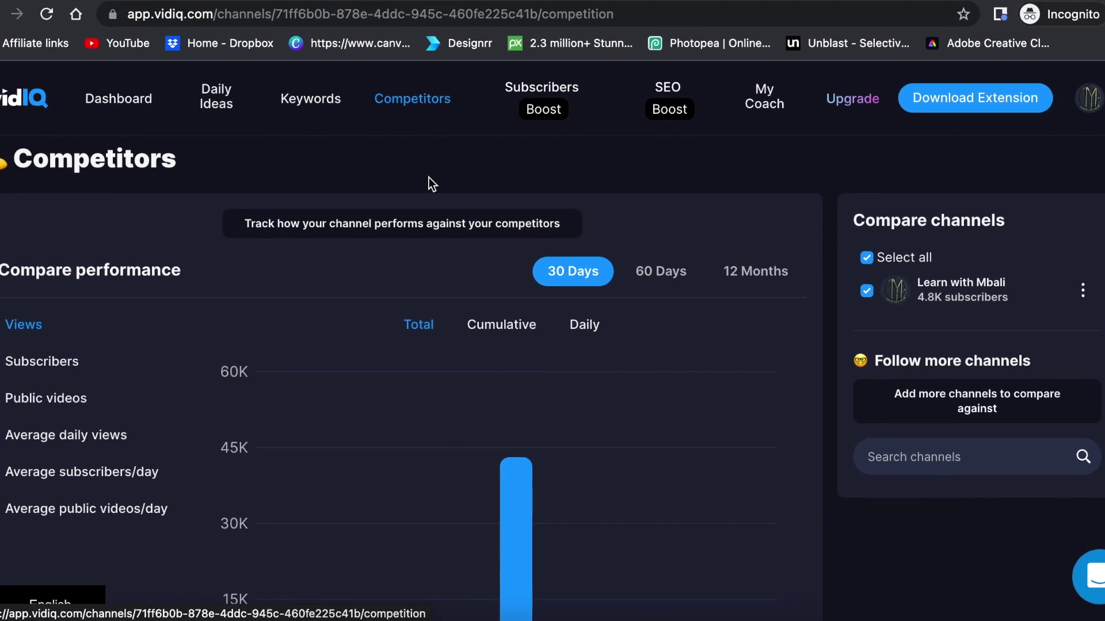
scroll(518, 395, "down", 3)
scroll(519, 395, "up", 3)
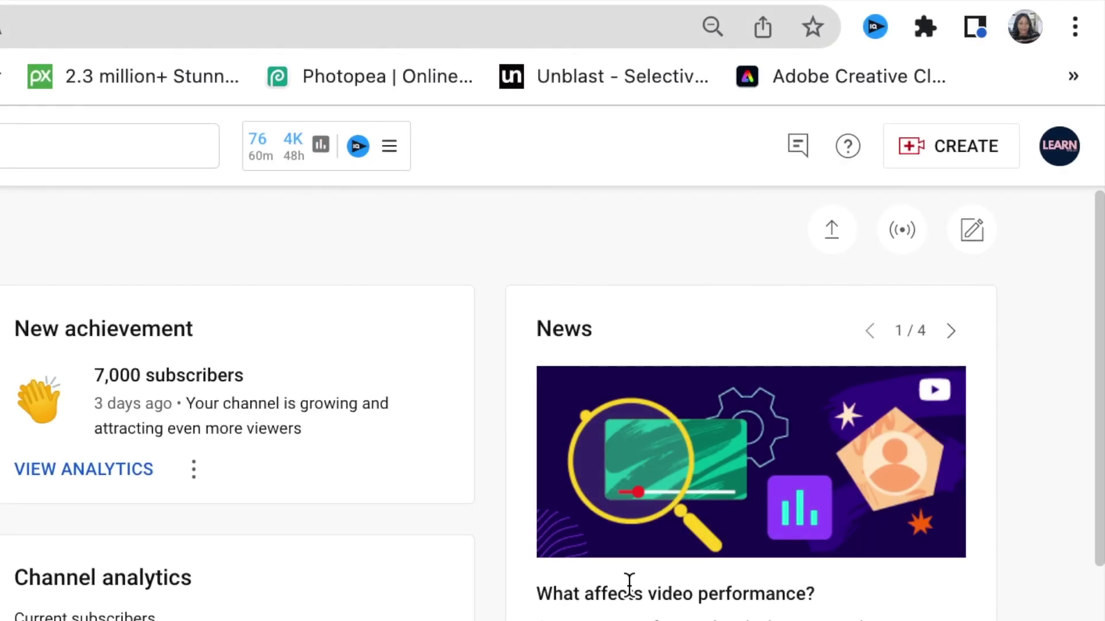
left_click(923, 29)
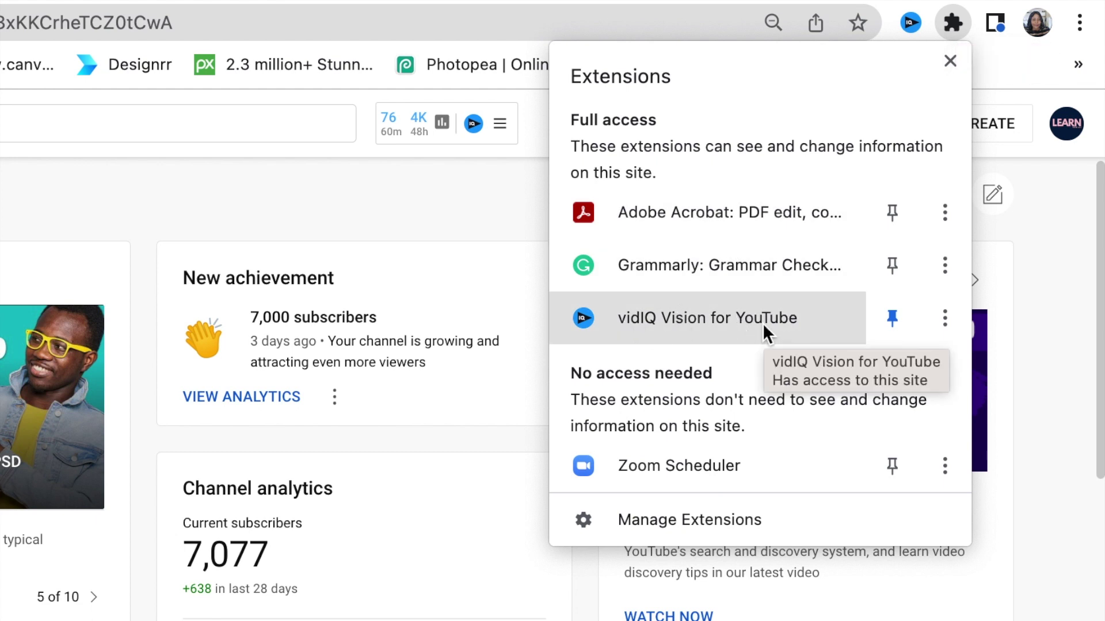
Close the extensions list, then open and close the vidIQ extension's shortcut menu.
left_click(907, 24)
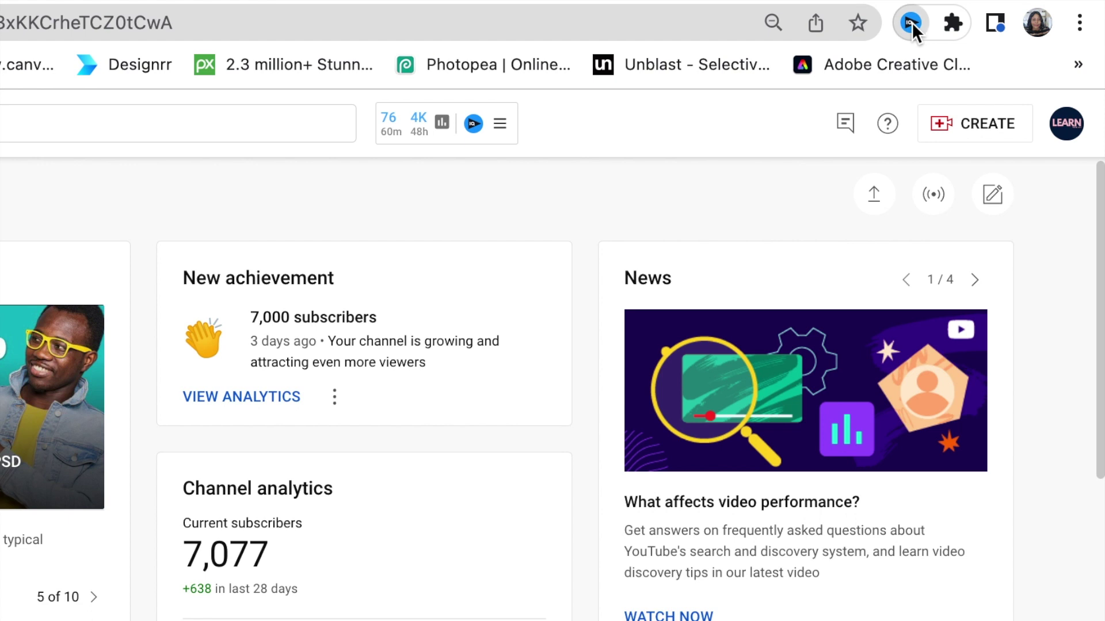
left_click(911, 23)
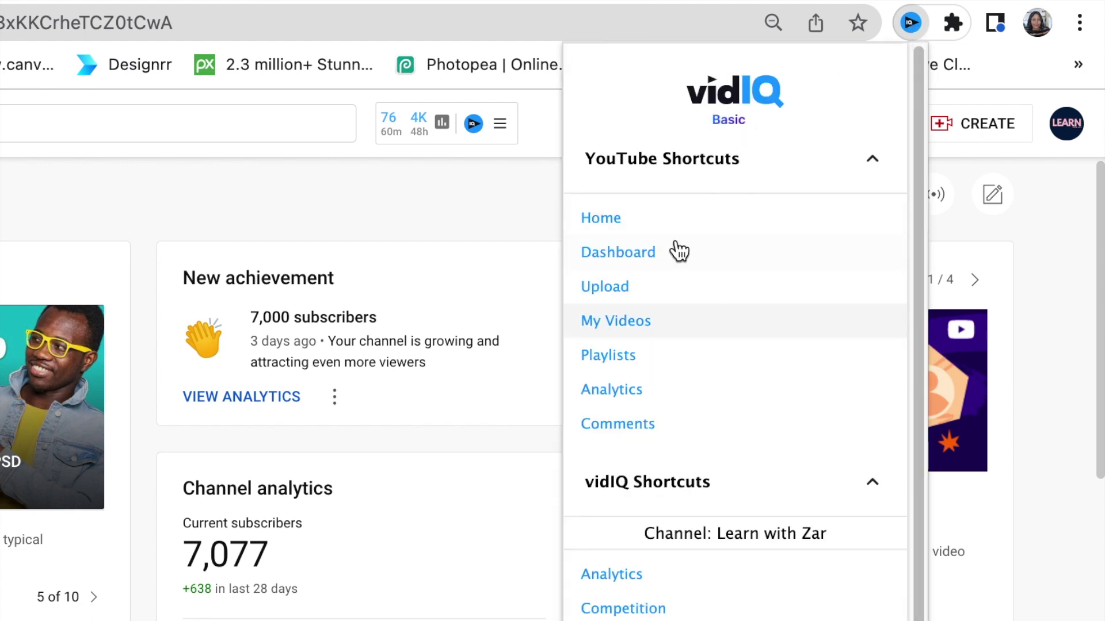
scroll(670, 319, "down", 1)
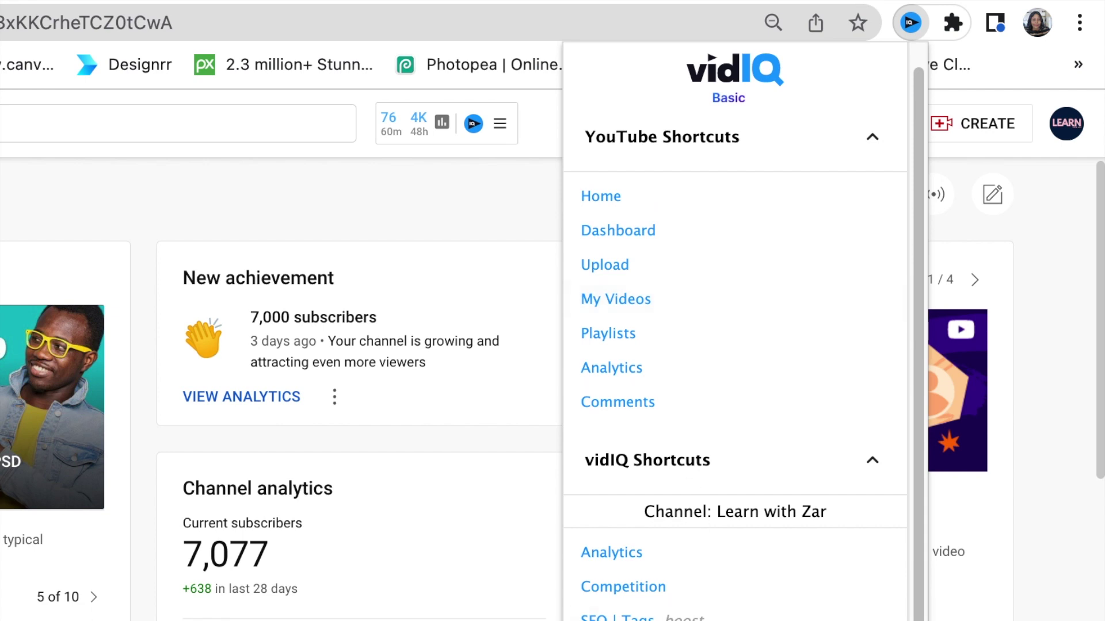
scroll(676, 537, "up", 1)
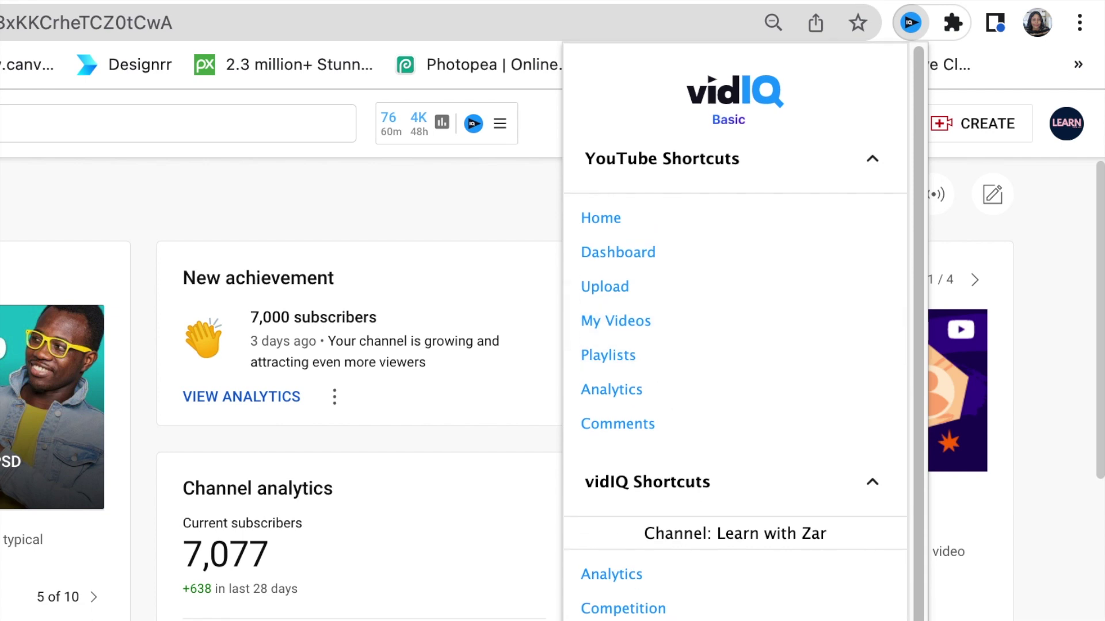
left_click(483, 213)
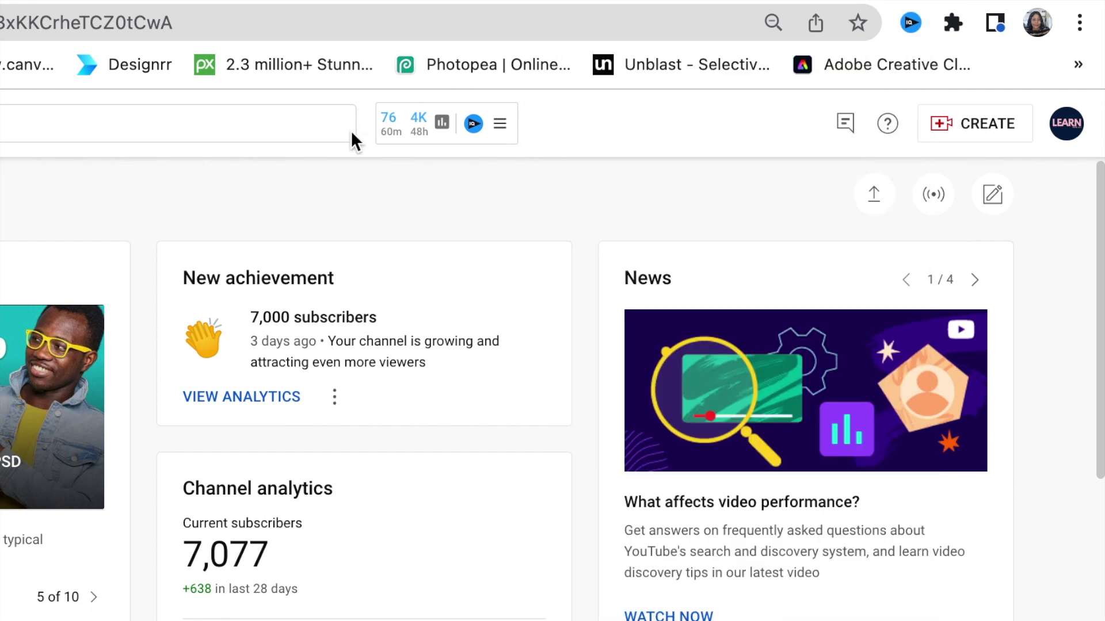
mouse_move(395, 118)
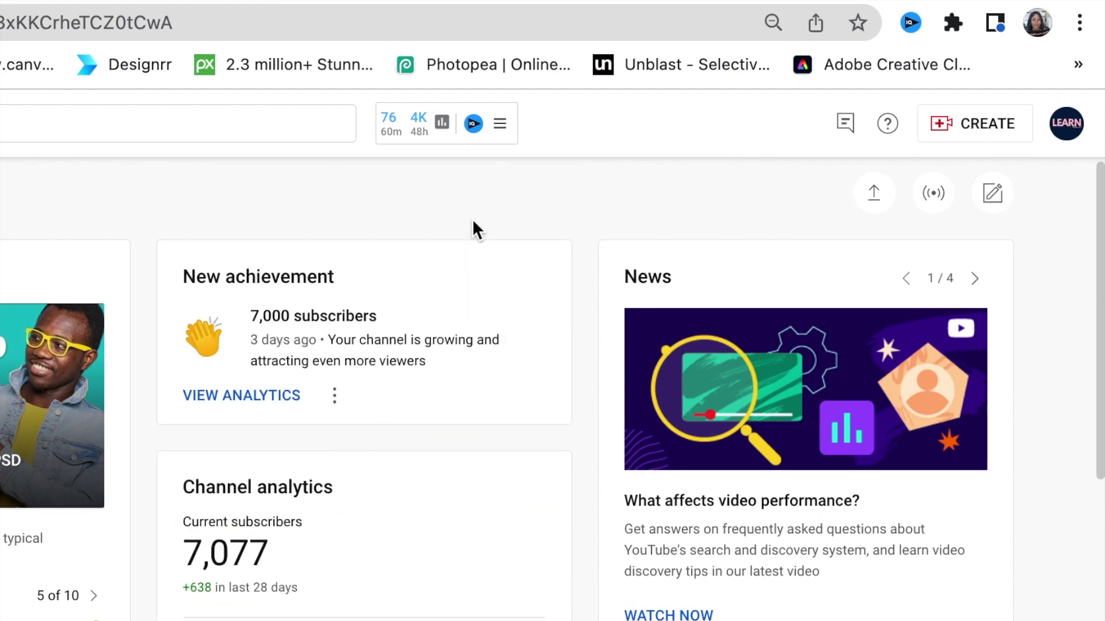
scroll(600, 216, "down", 1)
scroll(534, 241, "down", 2)
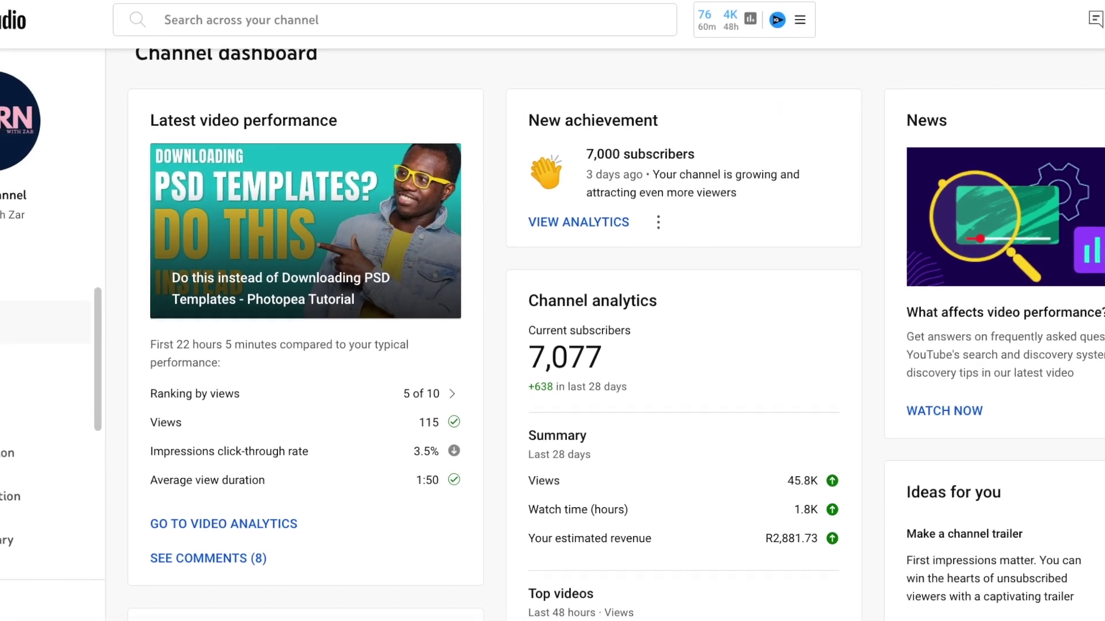
scroll(22, 345, "down", 2)
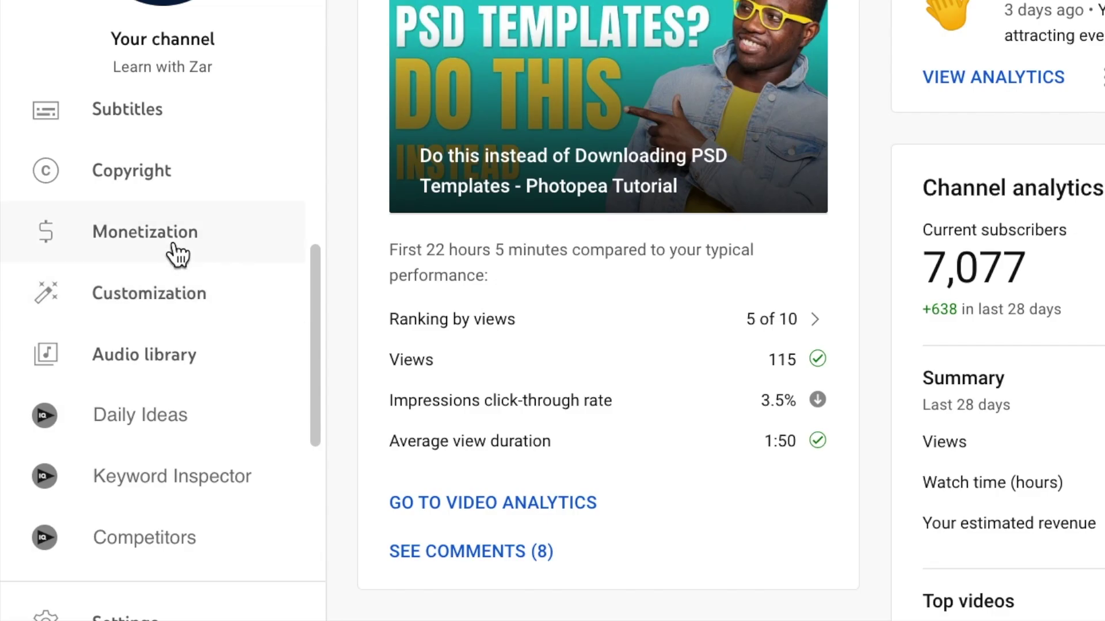
scroll(173, 255, "down", 4)
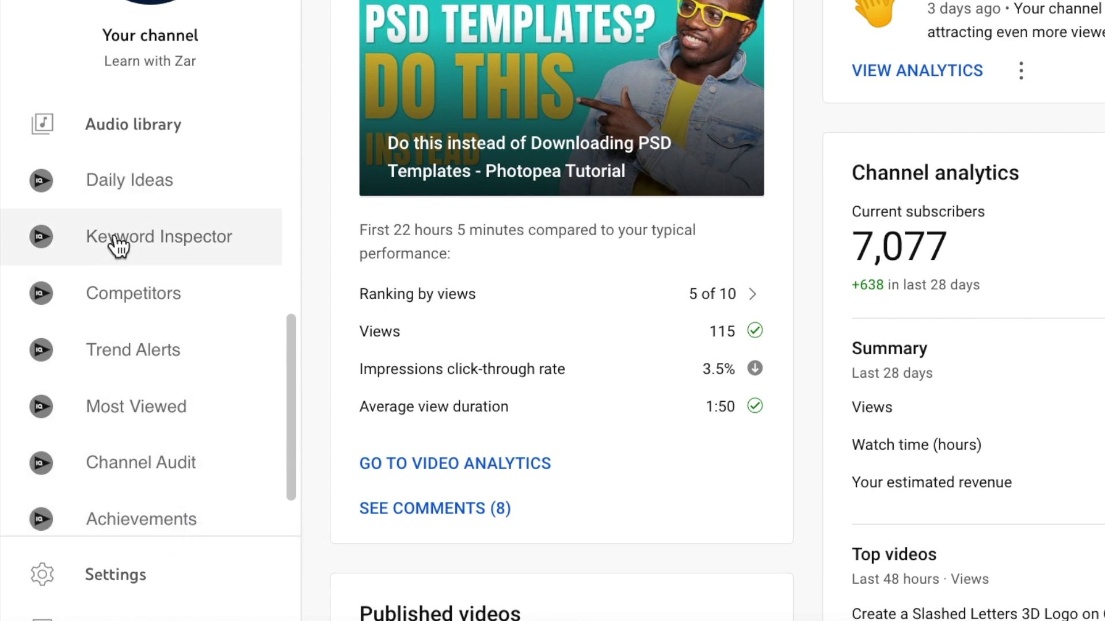
scroll(128, 301, "down", 1)
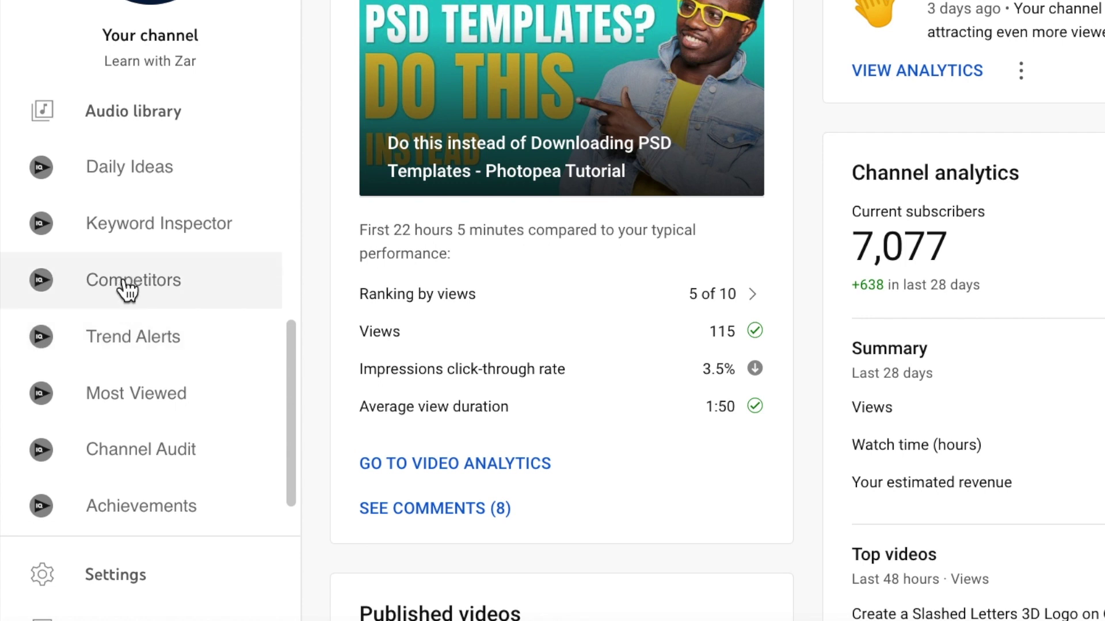
scroll(124, 308, "down", 1)
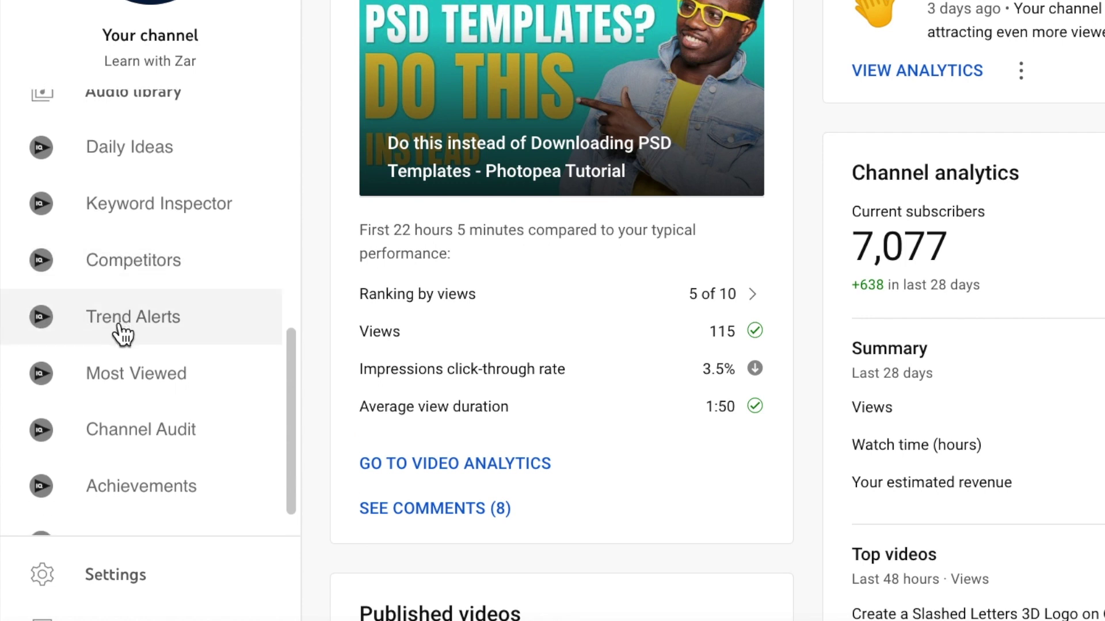
left_click(120, 325)
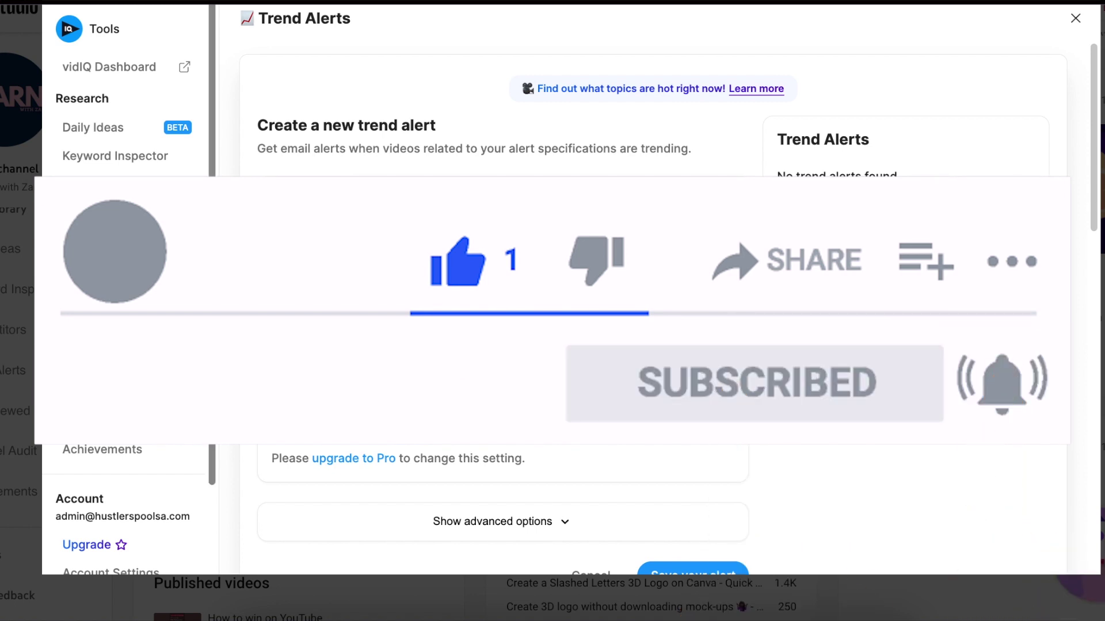
Scroll the empty Trend Alerts panel and switch to the Channel Audit report.
scroll(137, 460, "down", 2)
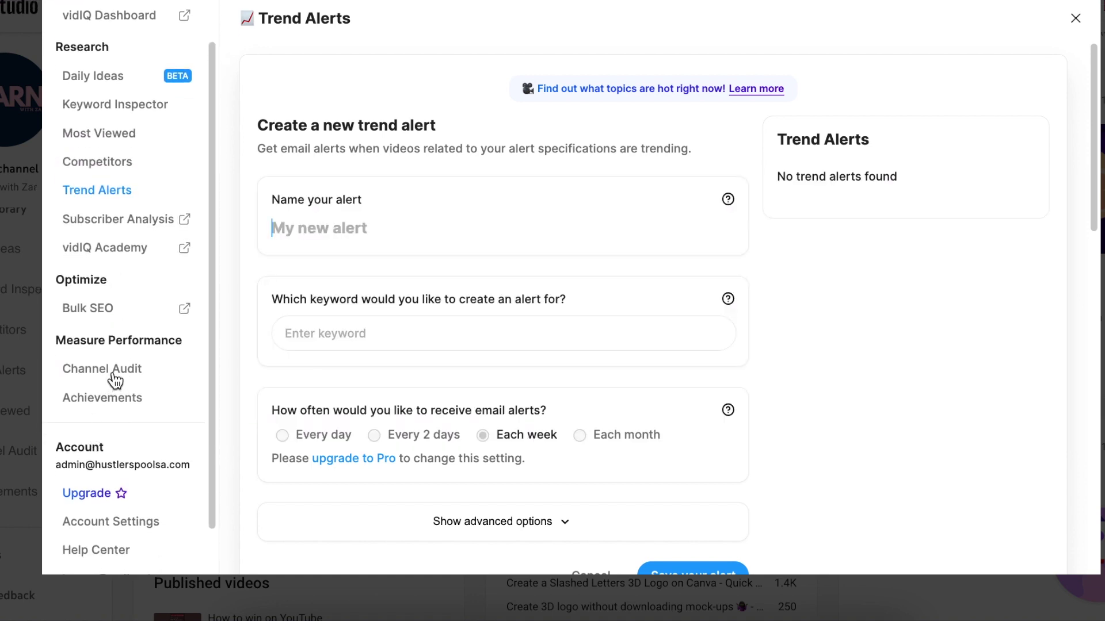
left_click(109, 371)
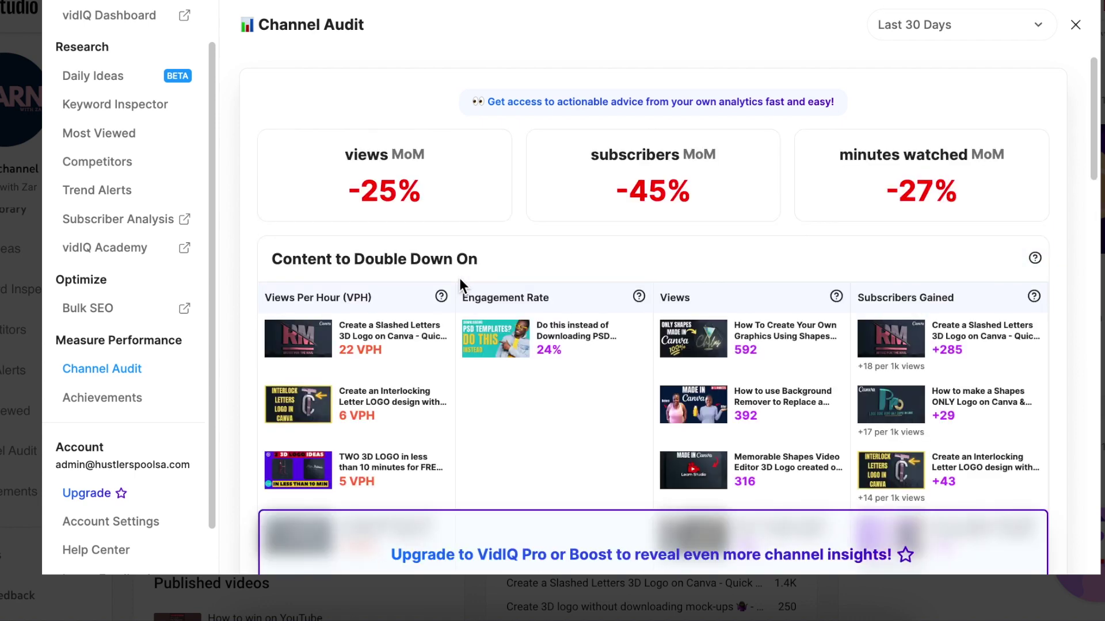
Review the Channel Audit's month-over-month stats and top videos, then switch to Achievements.
scroll(459, 248, "down", 1)
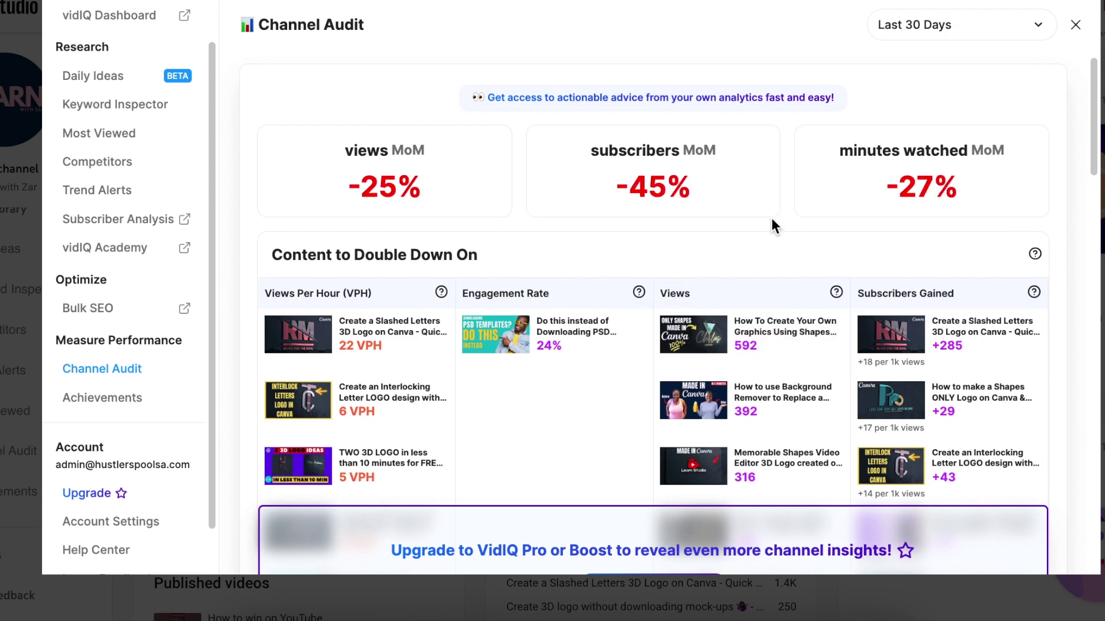
scroll(612, 224, "down", 1)
mouse_move(487, 177)
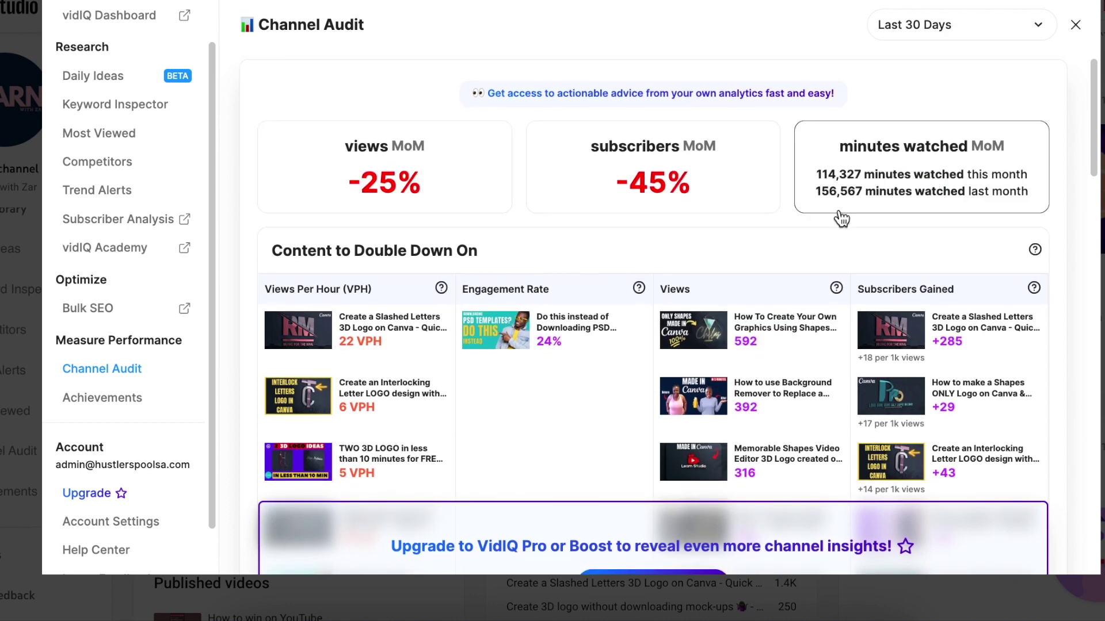
scroll(744, 236, "down", 1)
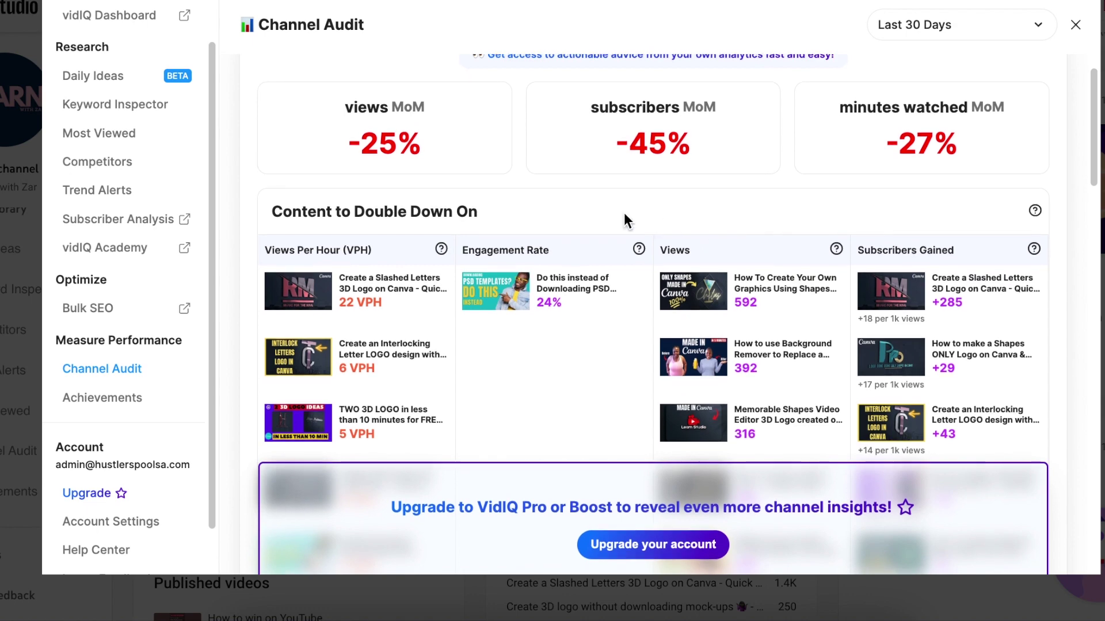
scroll(558, 199, "down", 2)
scroll(470, 202, "down", 10)
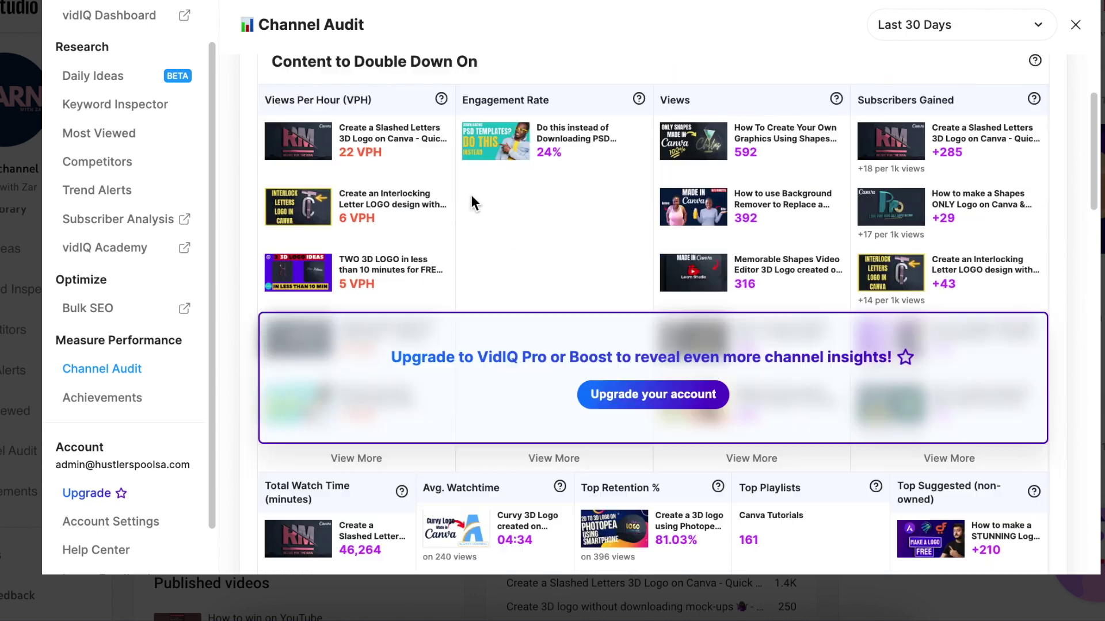
scroll(470, 210, "down", 9)
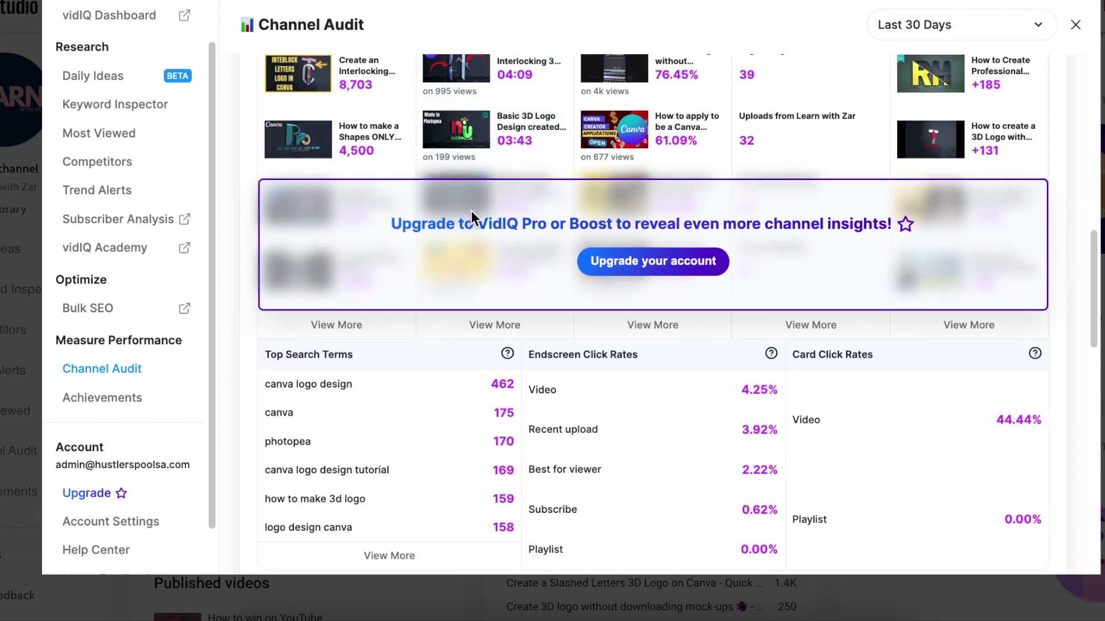
scroll(471, 213, "down", 5)
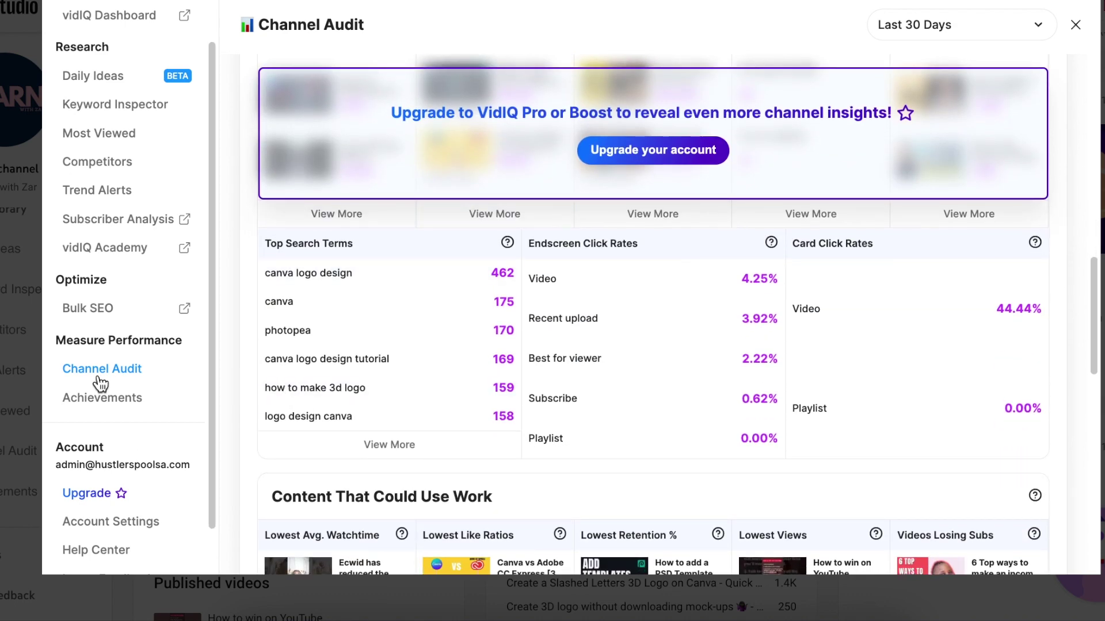
left_click(107, 401)
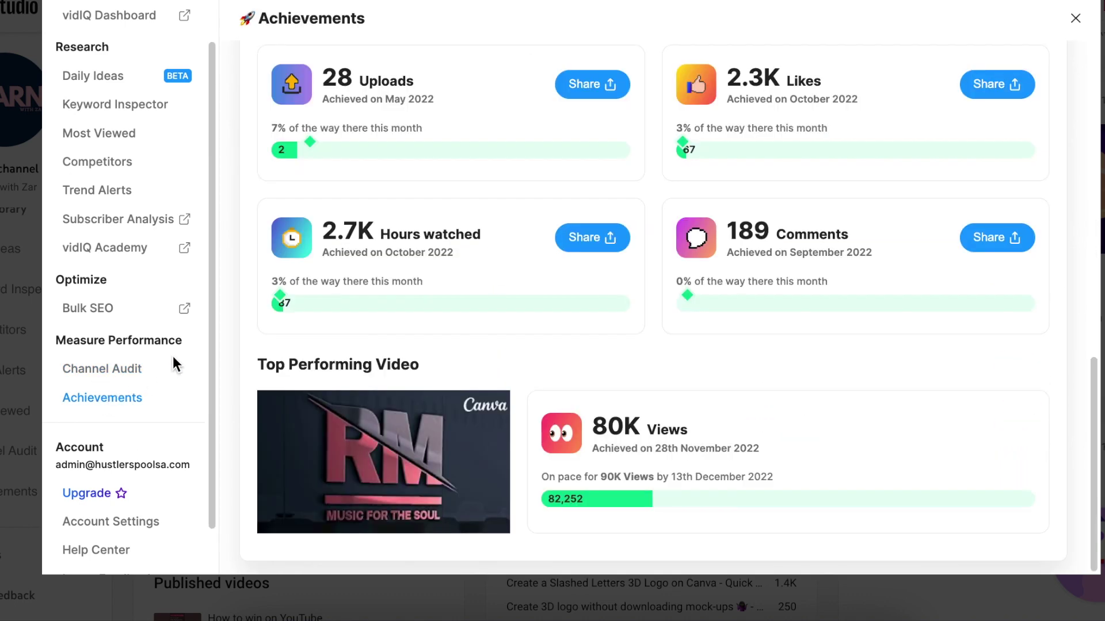
scroll(299, 365, "up", 15)
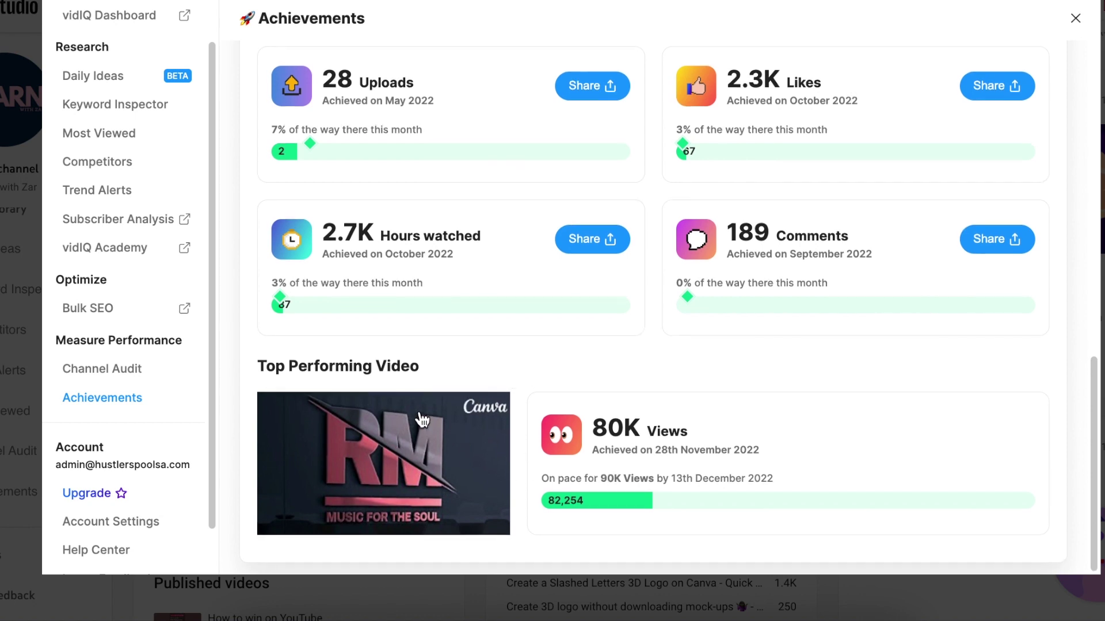
scroll(413, 417, "up", 10)
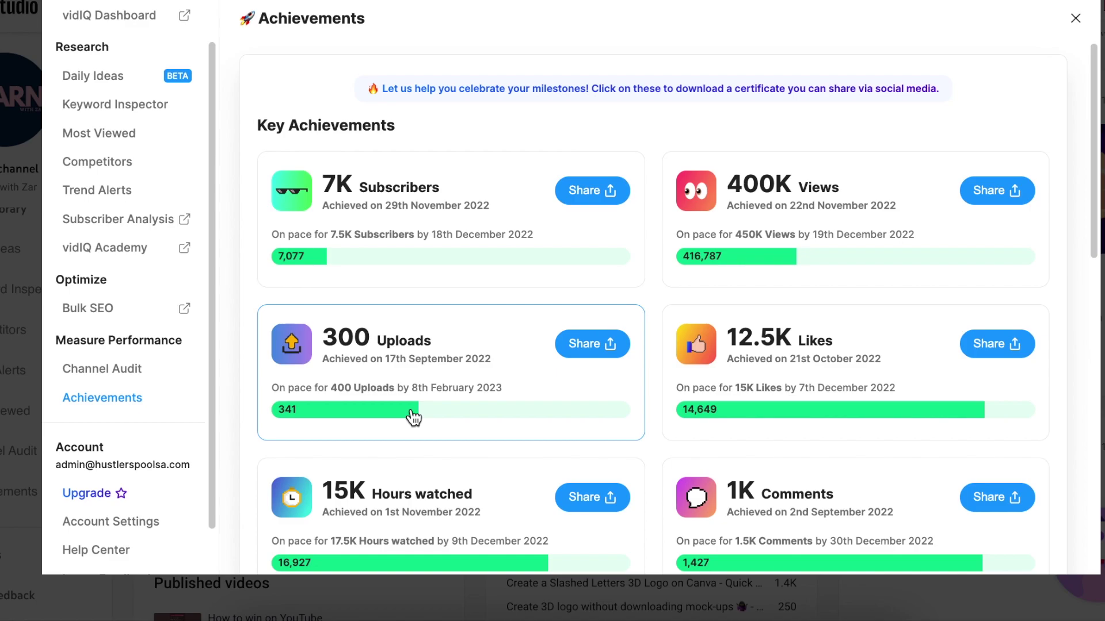